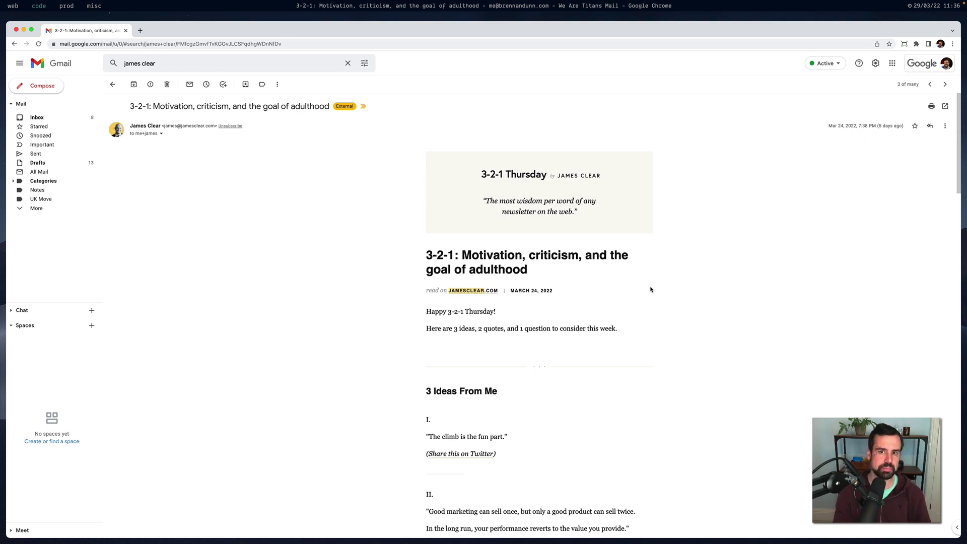
# Examine the 3-2-1 newsletter email from its header through the referral section to the footer.
pyautogui.scroll(-1, 650, 288)
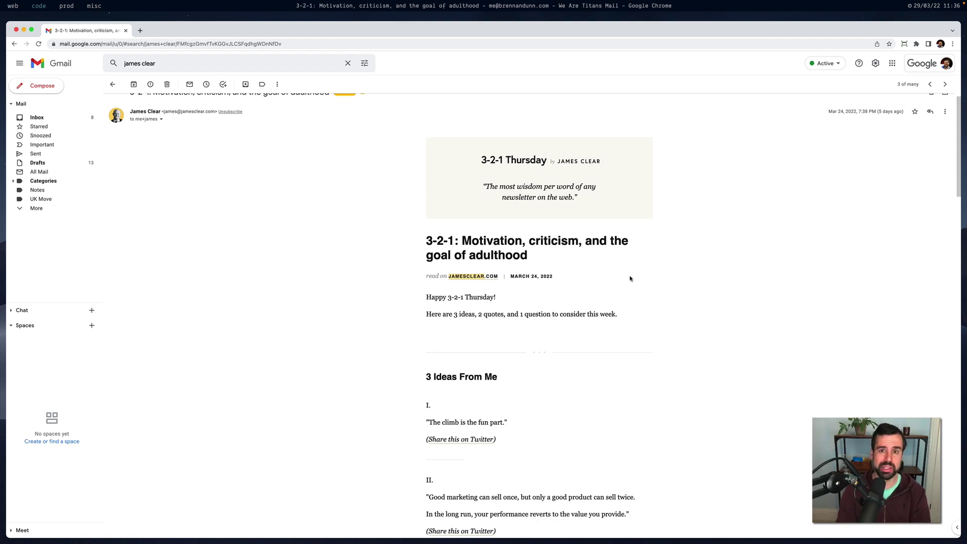
pyautogui.moveTo(633, 277); pyautogui.dragTo(534, 462)
pyautogui.scroll(-3, 534, 463)
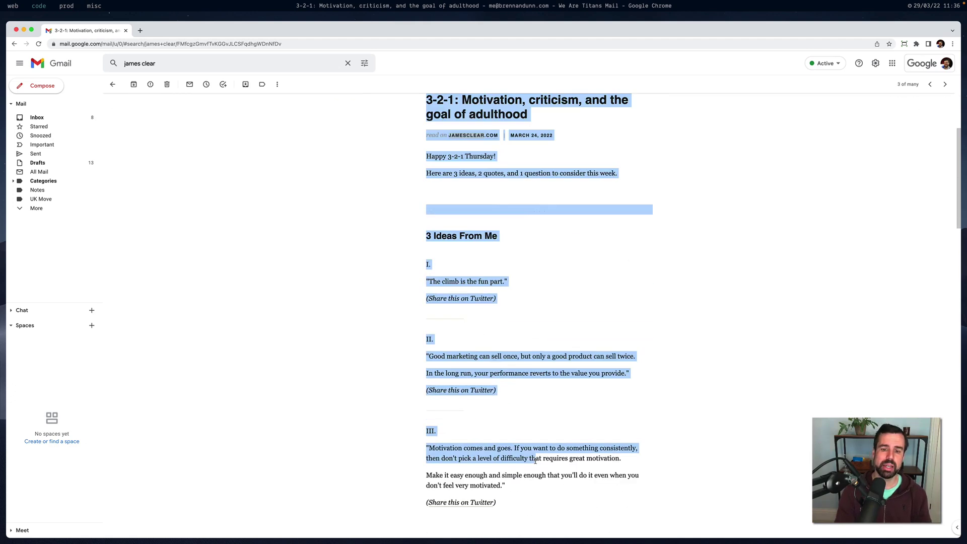
pyautogui.scroll(3, 593, 337)
pyautogui.click(640, 277)
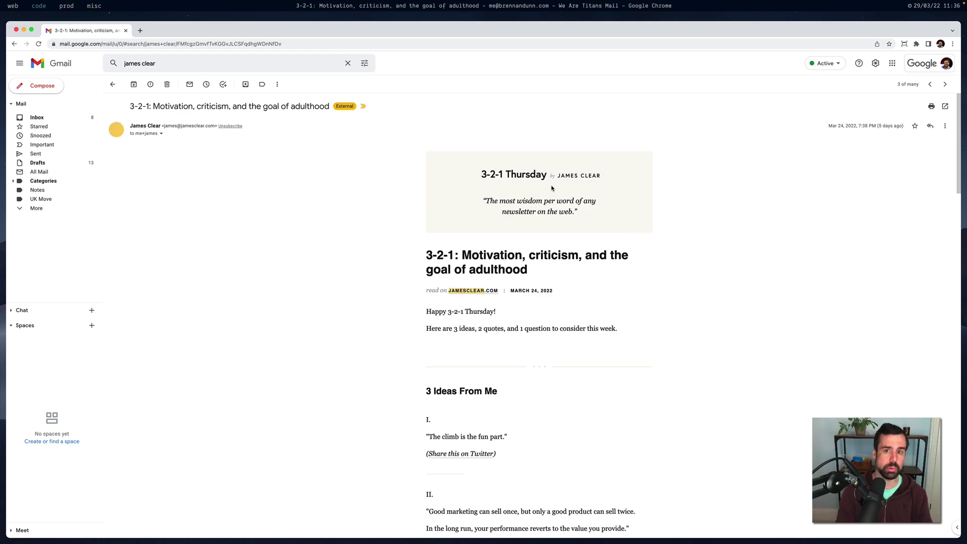
pyautogui.scroll(-15, 549, 191)
pyautogui.scroll(6, 504, 252)
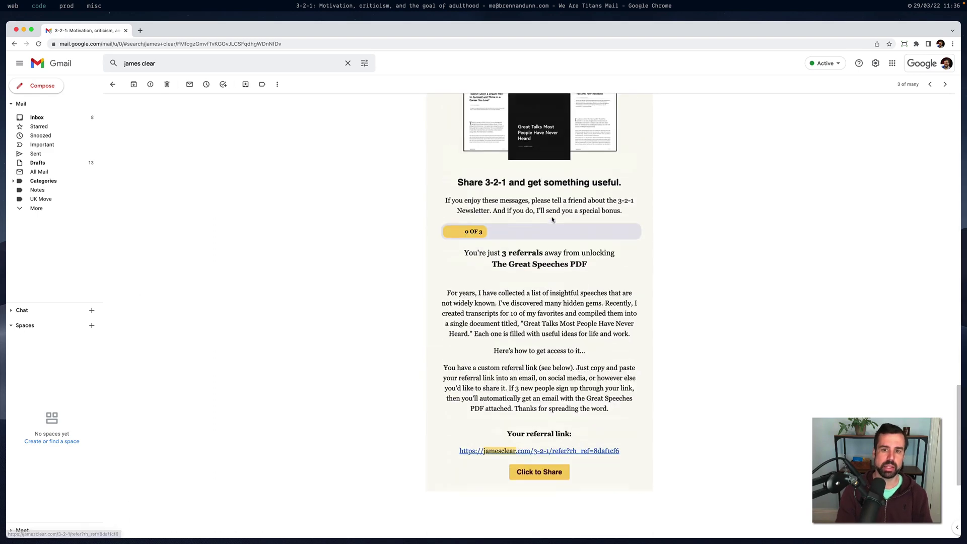
pyautogui.scroll(-5, 472, 285)
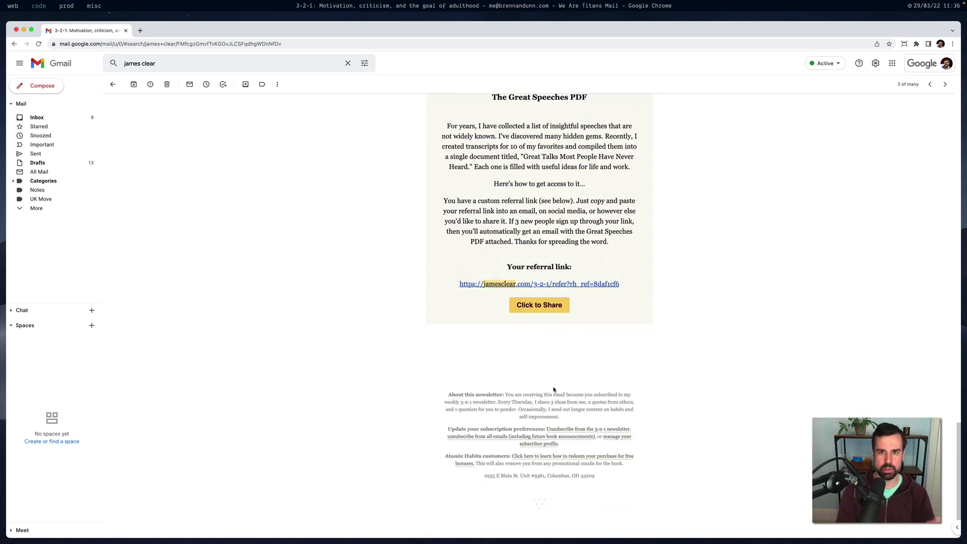
pyautogui.scroll(10, 553, 387)
pyautogui.scroll(15, 553, 386)
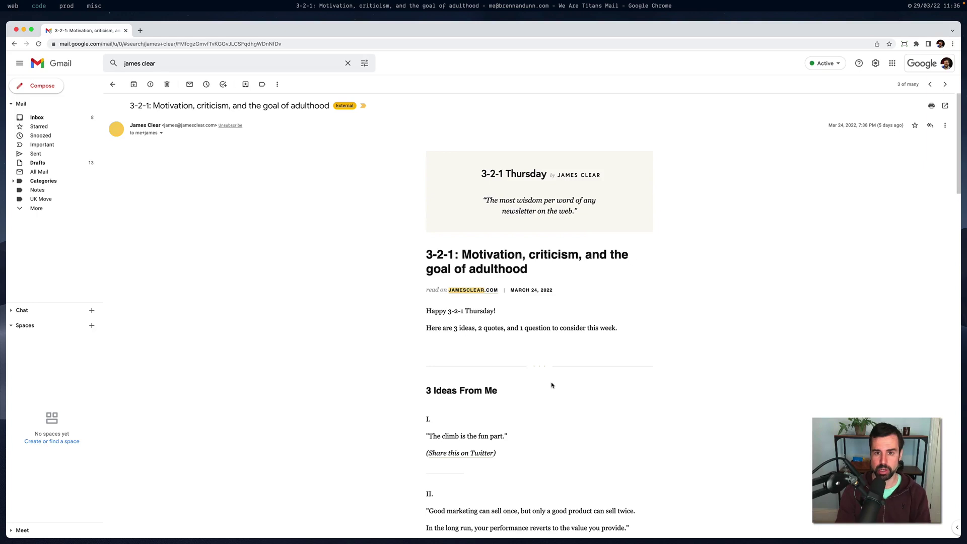
# Examine the newsletter's headline and publication date beneath the 3-2-1 Thursday header.
pyautogui.scroll(-2, 551, 385)
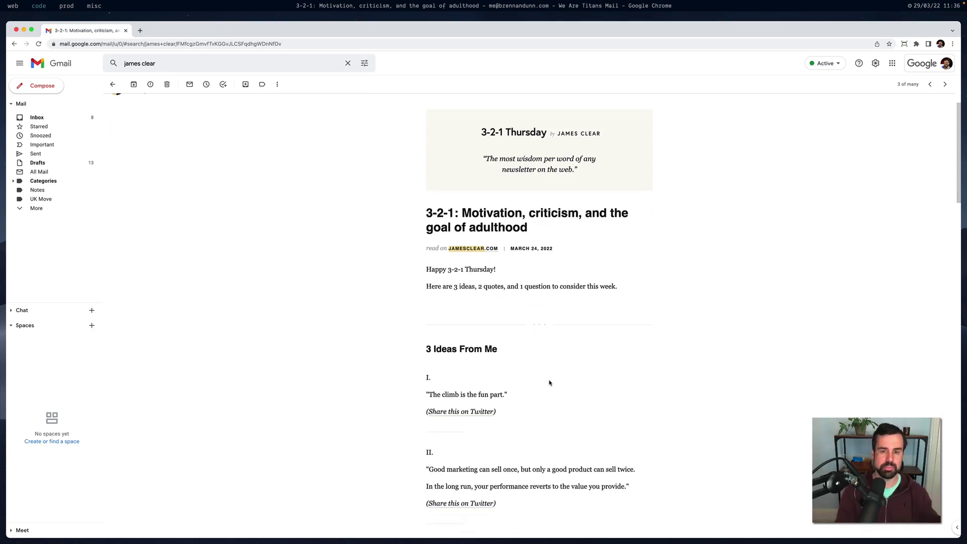
pyautogui.scroll(-1, 544, 366)
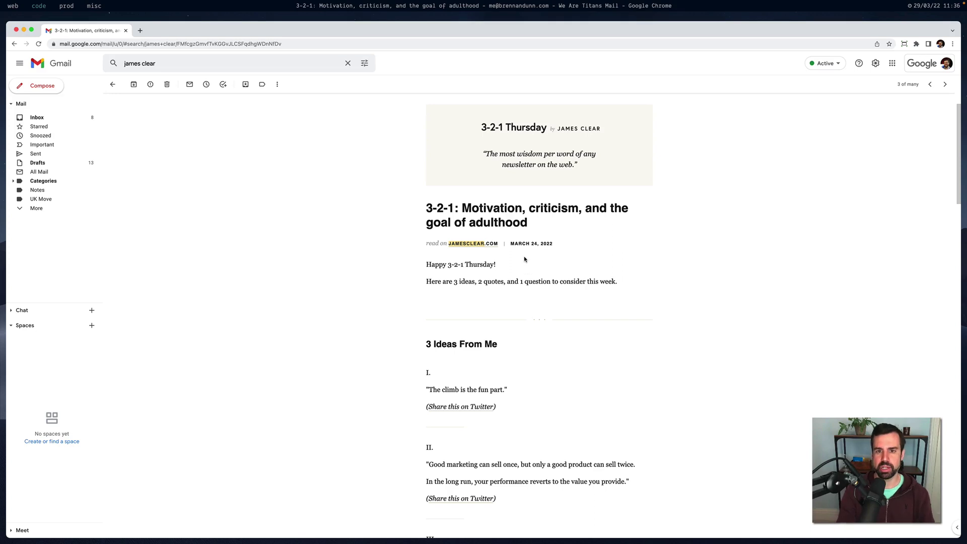
pyautogui.moveTo(529, 224); pyautogui.dragTo(414, 212)
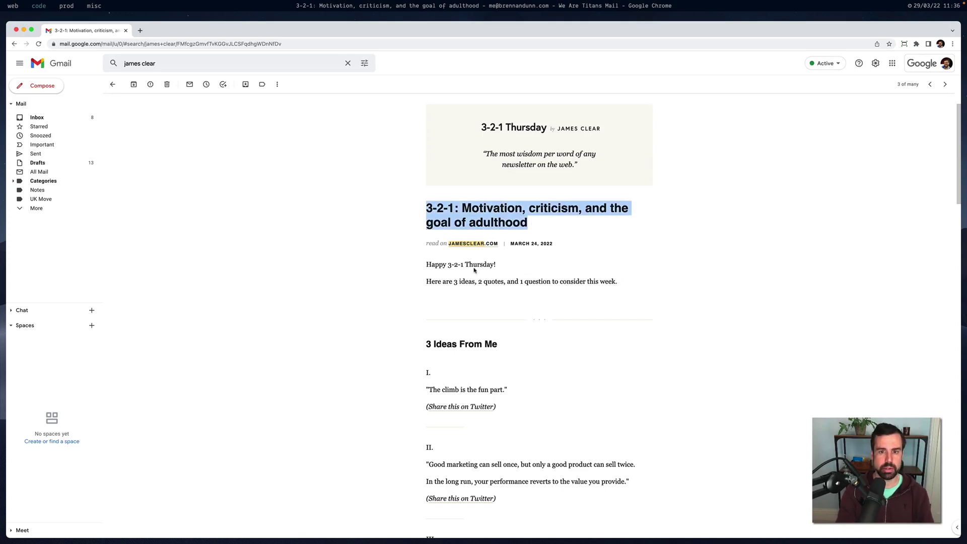
pyautogui.click(537, 259)
pyautogui.moveTo(539, 244); pyautogui.dragTo(525, 243)
pyautogui.click(543, 260)
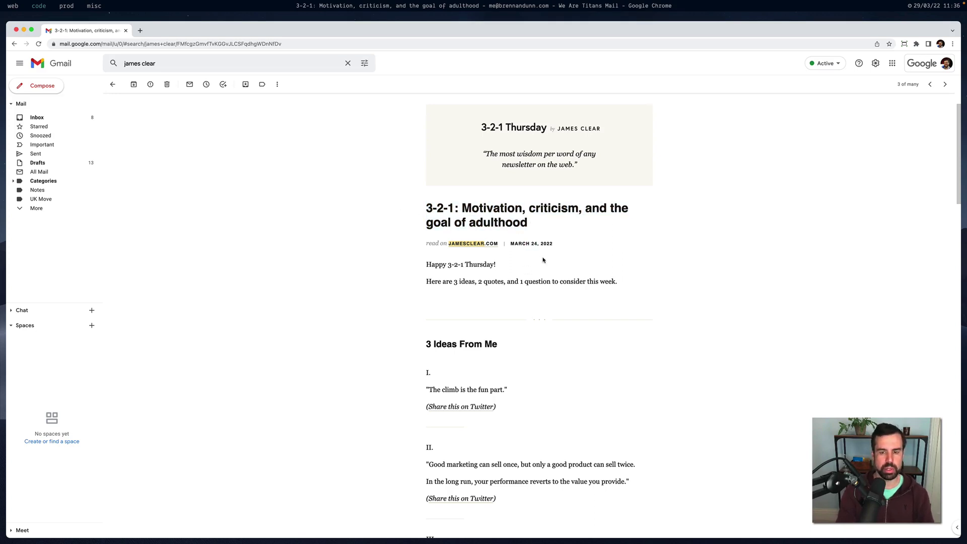
# Review the newsletter's weekly content: the intro, the 3 ideas, the 2 quotes and the closing question.
pyautogui.scroll(-2, 554, 305)
pyautogui.moveTo(439, 244); pyautogui.dragTo(655, 265)
pyautogui.scroll(-5, 636, 291)
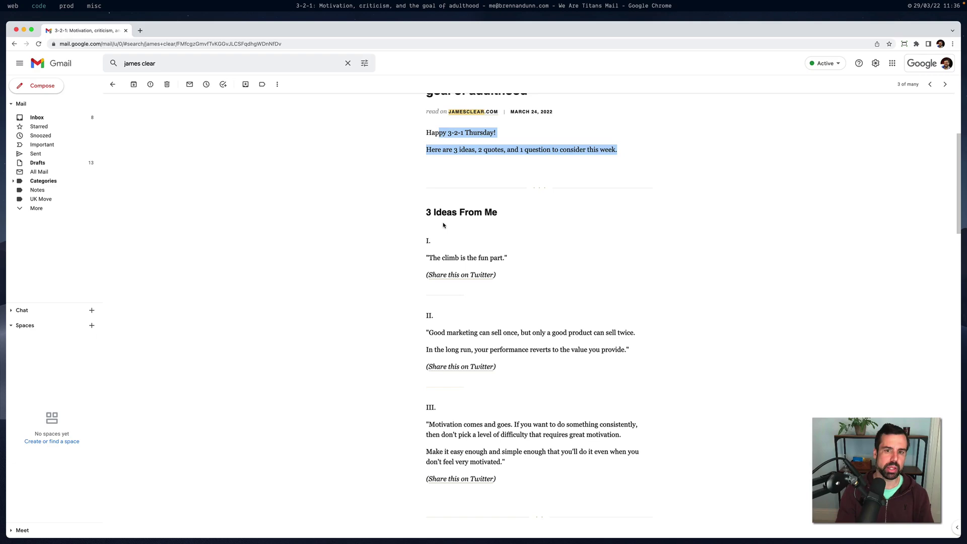
pyautogui.tripleClick(444, 227)
pyautogui.scroll(-1, 464, 227)
pyautogui.moveTo(436, 236); pyautogui.dragTo(559, 442)
pyautogui.scroll(-5, 568, 439)
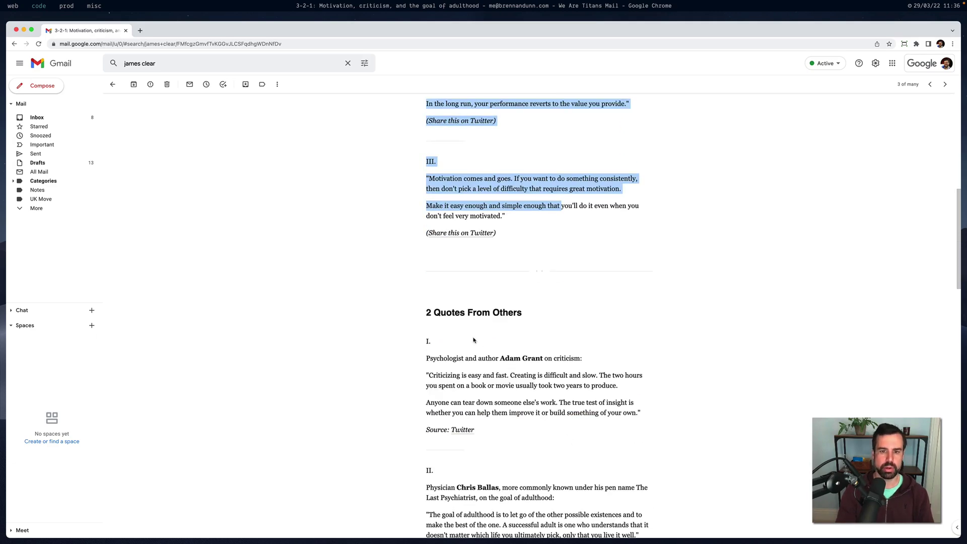
pyautogui.scroll(-1, 475, 342)
pyautogui.moveTo(447, 294); pyautogui.dragTo(516, 478)
pyautogui.scroll(-2, 538, 454)
pyautogui.scroll(-5, 521, 471)
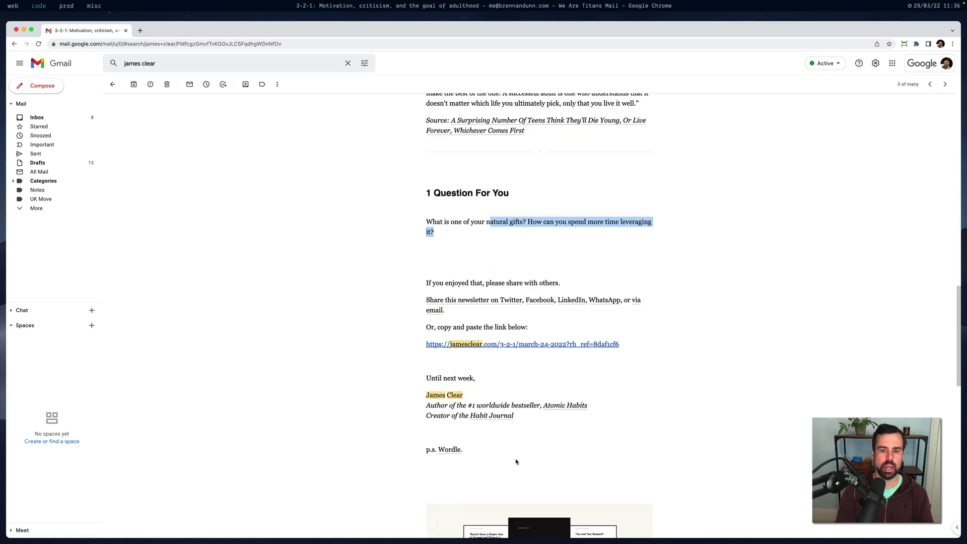
# Review the newsletter's postscript, sharing links and sign-off, and return to the beginning of the email.
pyautogui.scroll(-1, 511, 456)
pyautogui.moveTo(488, 440); pyautogui.dragTo(396, 438)
pyautogui.click(558, 424)
pyautogui.moveTo(564, 409); pyautogui.dragTo(414, 277)
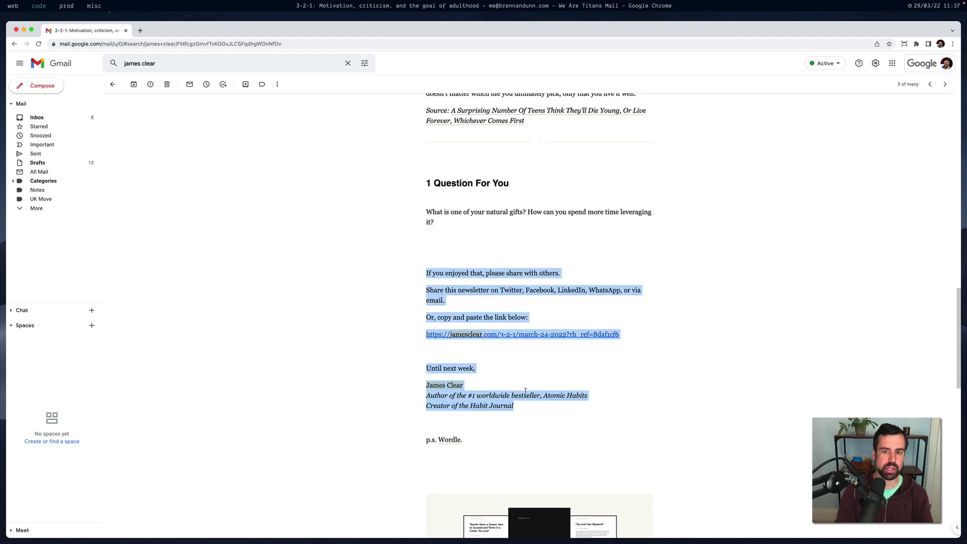
pyautogui.click(545, 380)
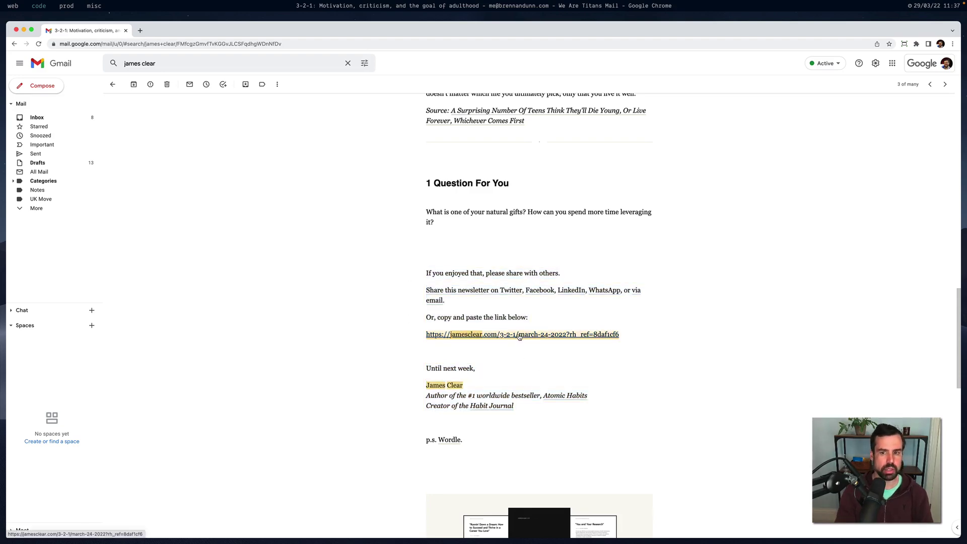
pyautogui.scroll(-1, 576, 383)
pyautogui.scroll(10, 575, 372)
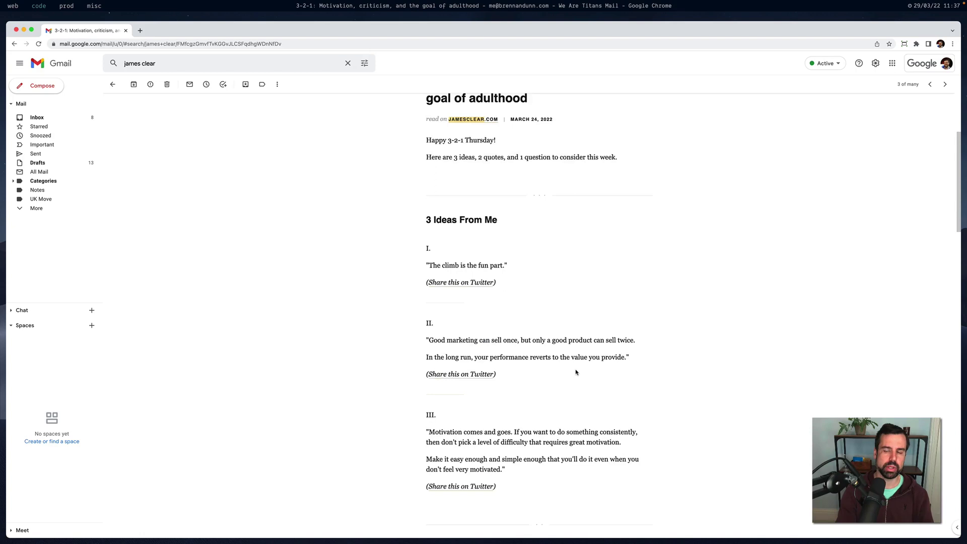
pyautogui.scroll(6, 575, 373)
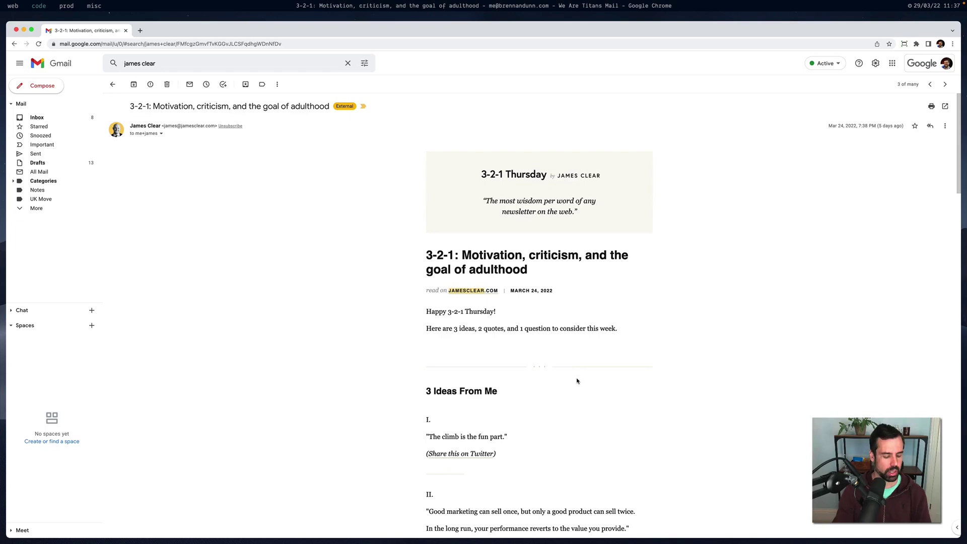
# Glance at the Palladio template, return to the full-size email and examine its headline, intro and ideas sections.
pyautogui.hotkey('alt', 'f')
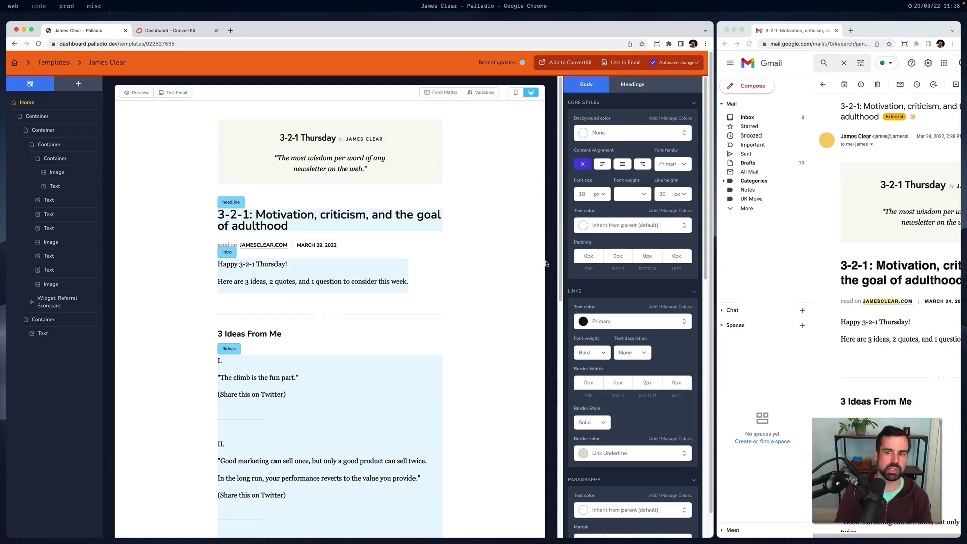
pyautogui.hotkey('alt', 'f')
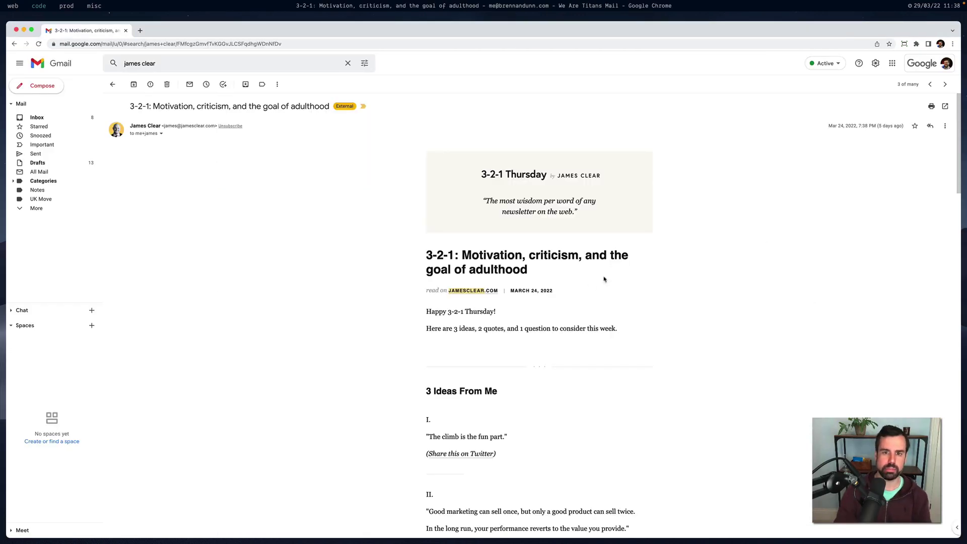
pyautogui.scroll(-5, 615, 274)
pyautogui.scroll(2, 574, 283)
pyautogui.moveTo(462, 185); pyautogui.dragTo(488, 198)
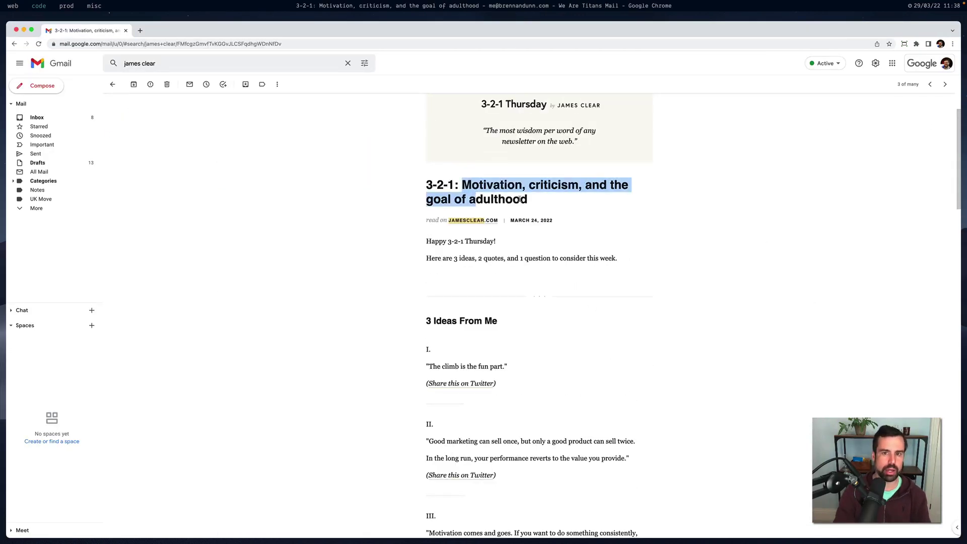
pyautogui.moveTo(471, 241); pyautogui.dragTo(508, 258)
pyautogui.click(512, 266)
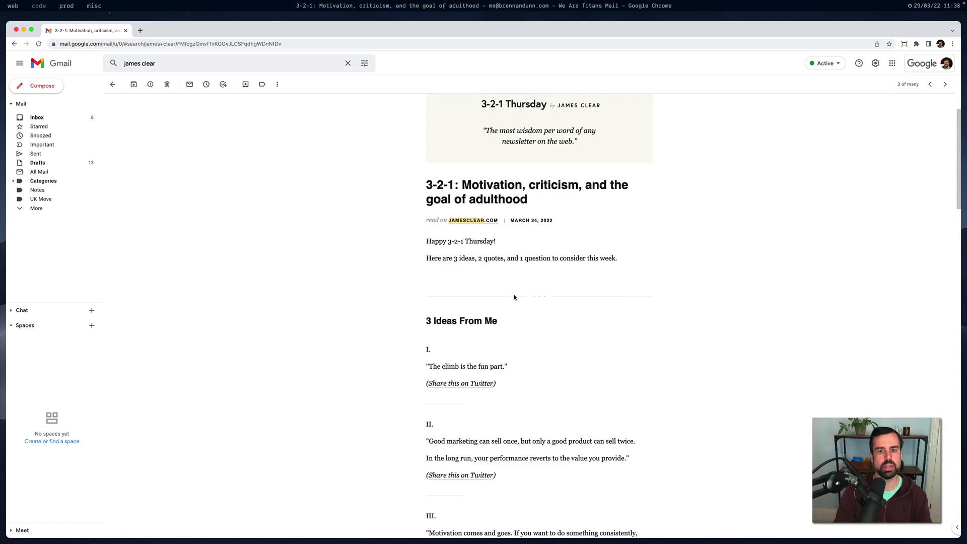
pyautogui.scroll(-3, 513, 297)
pyautogui.scroll(-3, 498, 348)
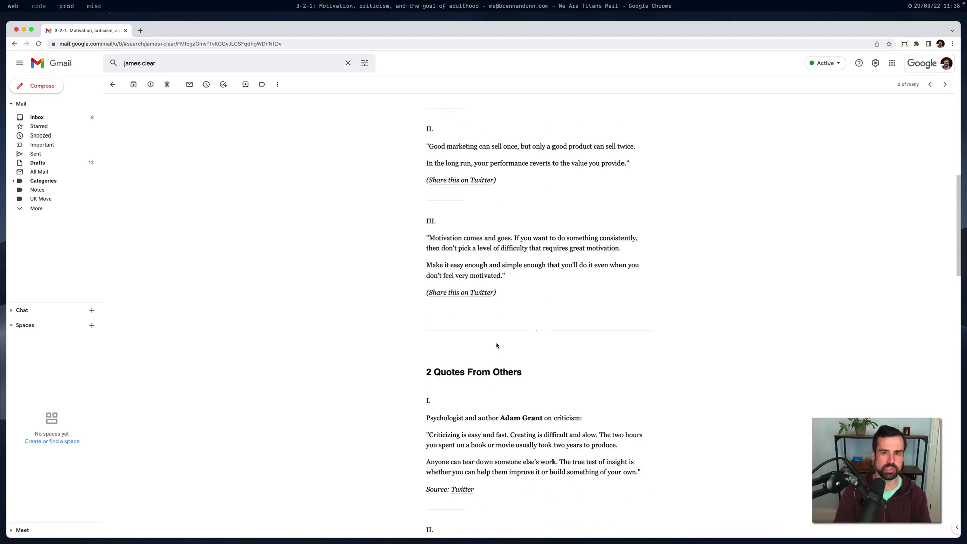
# Switch to the James Clear template in Palladio and inspect the text block holding the site link and date.
pyautogui.hotkey('alt', 'f')
pyautogui.click(462, 162)
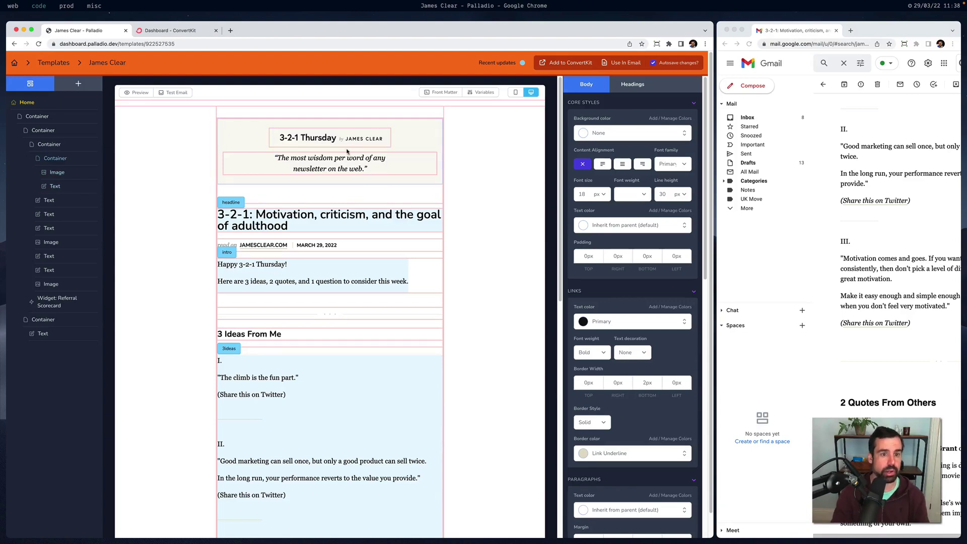
pyautogui.click(311, 249)
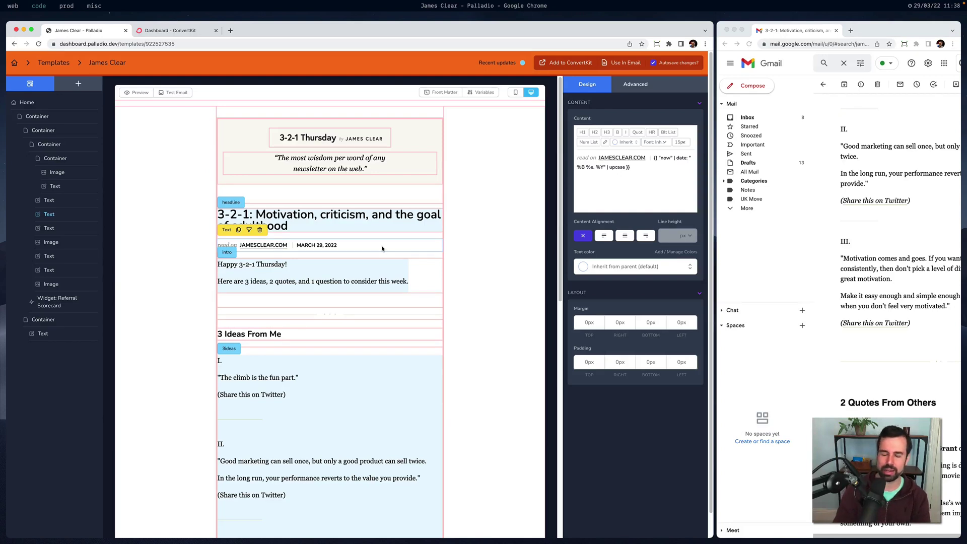
pyautogui.press('Escape')
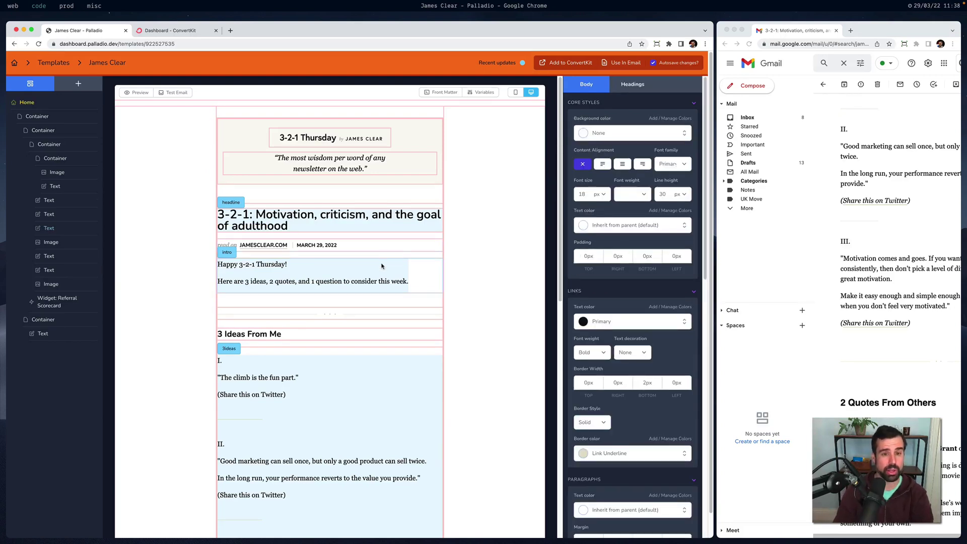
# Examine the template's editable headline, intro and 3ideas regions and the blocks around them.
pyautogui.scroll(-1, 385, 281)
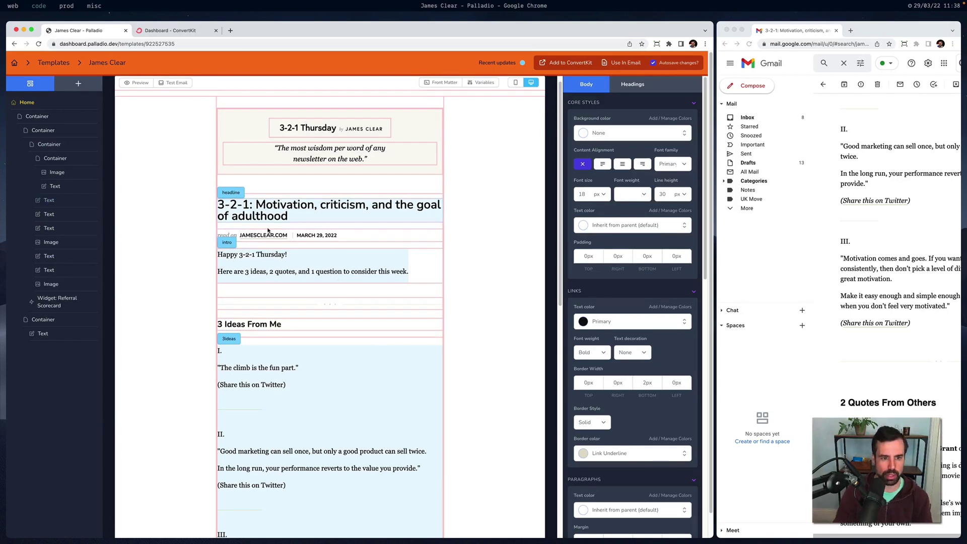
pyautogui.scroll(-1, 276, 266)
pyautogui.scroll(-3, 276, 265)
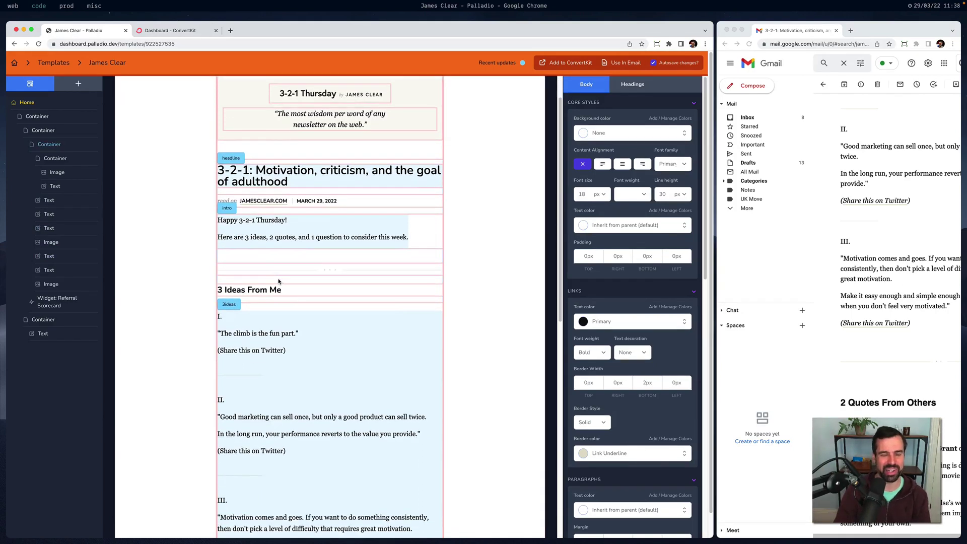
pyautogui.scroll(-4, 386, 287)
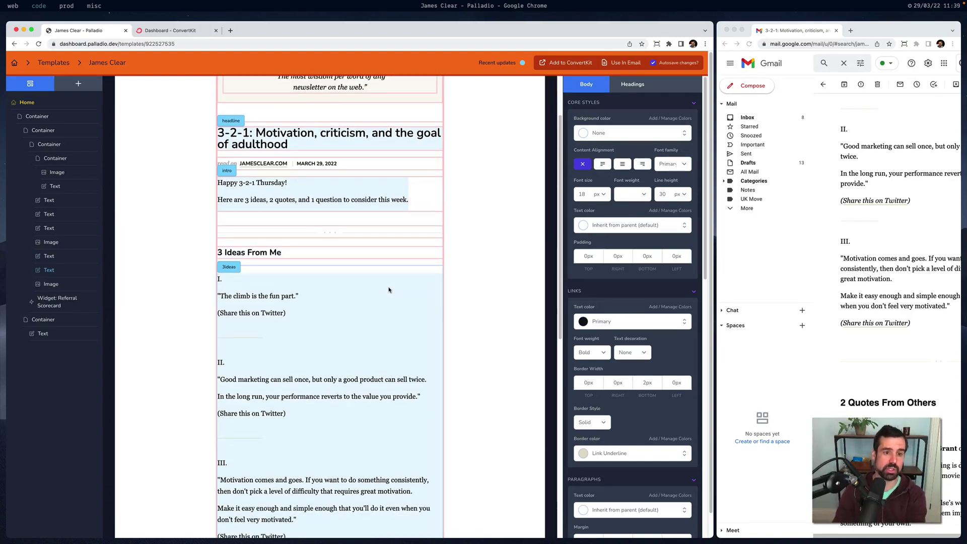
pyautogui.scroll(5, 388, 289)
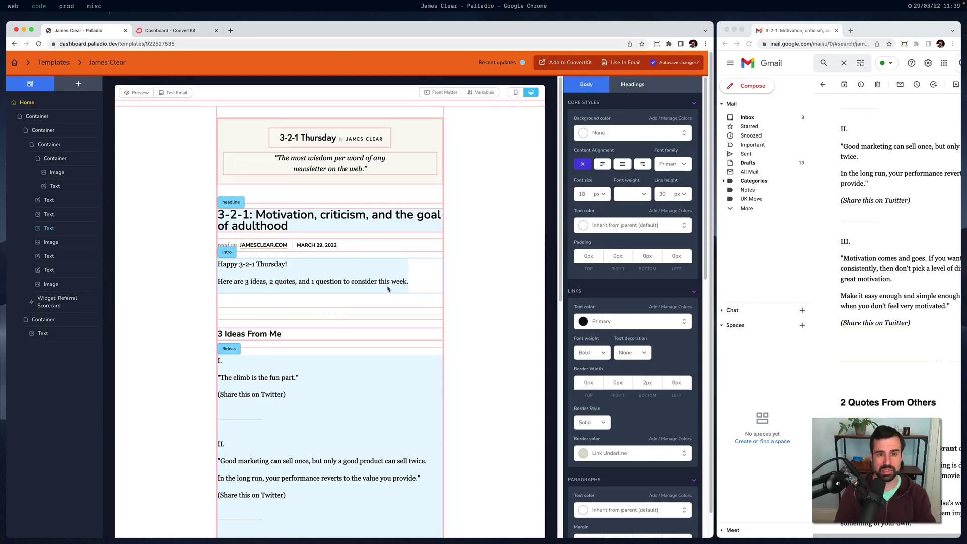
pyautogui.scroll(-3, 387, 289)
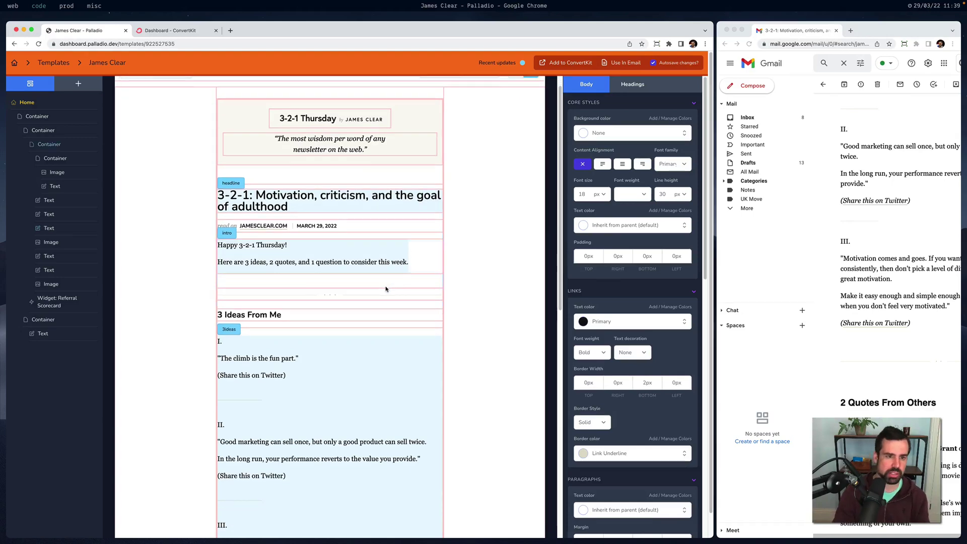
pyautogui.scroll(-2, 386, 289)
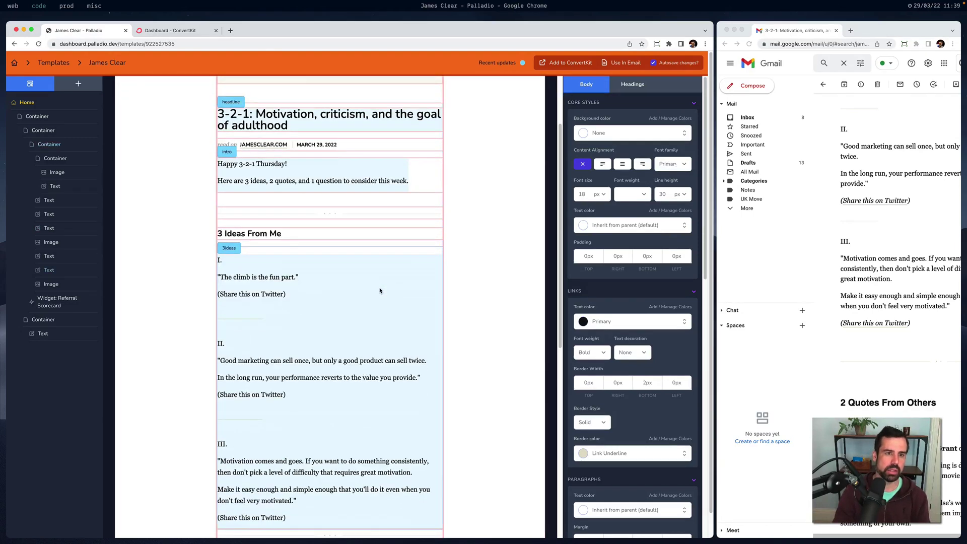
pyautogui.scroll(5, 353, 262)
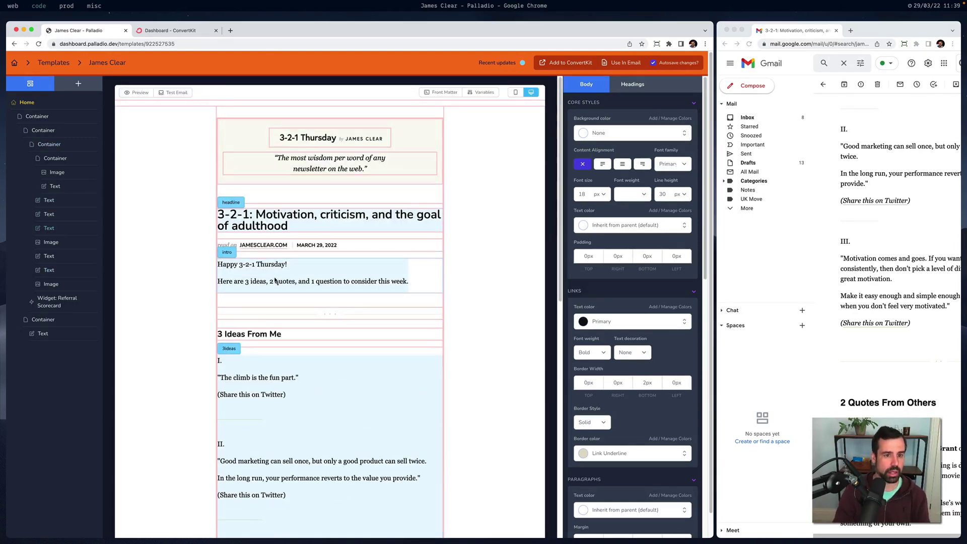
pyautogui.scroll(-1, 263, 336)
pyautogui.scroll(-8, 263, 335)
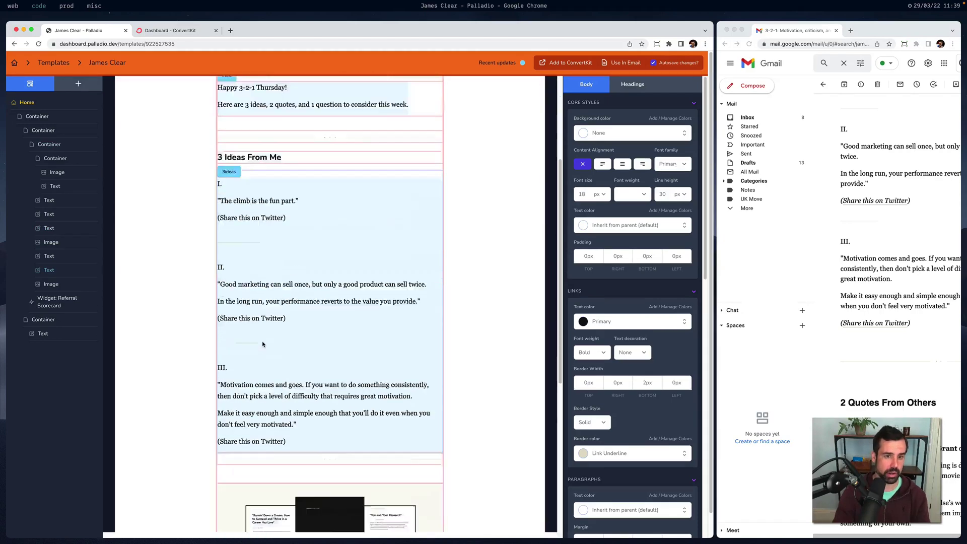
# Switch to the Gmail window and look through the original newsletter for comparison with the template.
pyautogui.click(859, 291)
pyautogui.scroll(-1, 856, 285)
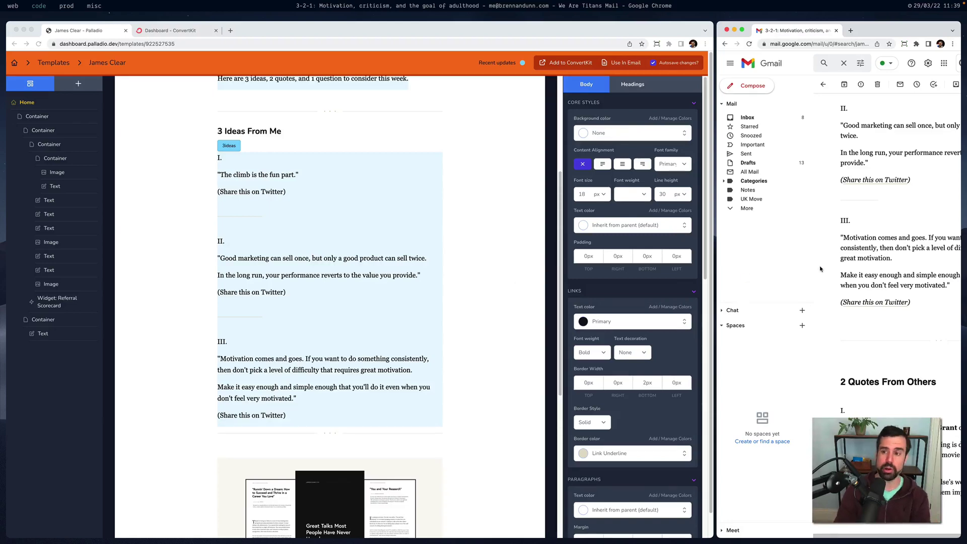
pyautogui.scroll(-1, 842, 236)
pyautogui.scroll(13, 842, 237)
pyautogui.scroll(-2, 842, 237)
pyautogui.scroll(-10, 843, 237)
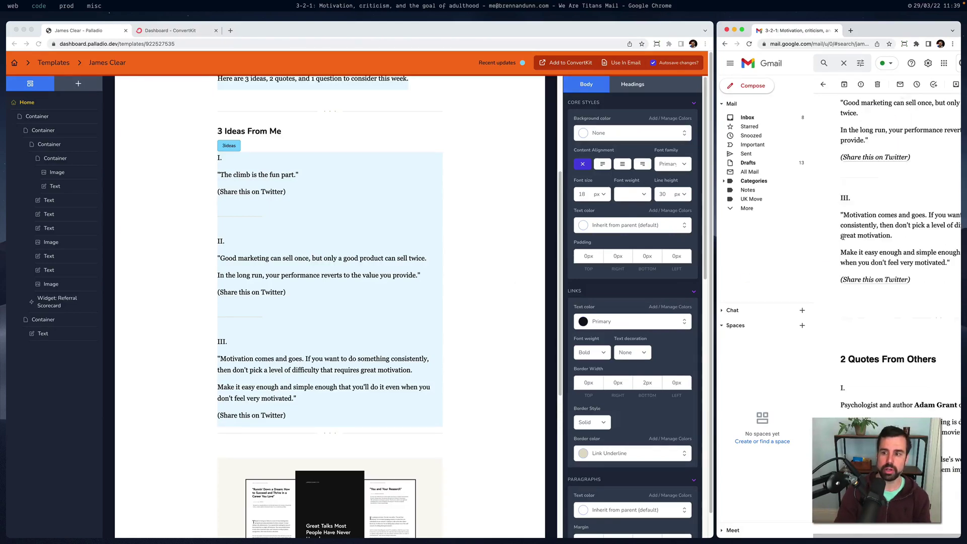
# Examine the 2 Quotes From Others section in the Gmail newsletter and return to the 3 Ideas From Me section in Palladio.
pyautogui.scroll(-1, 842, 238)
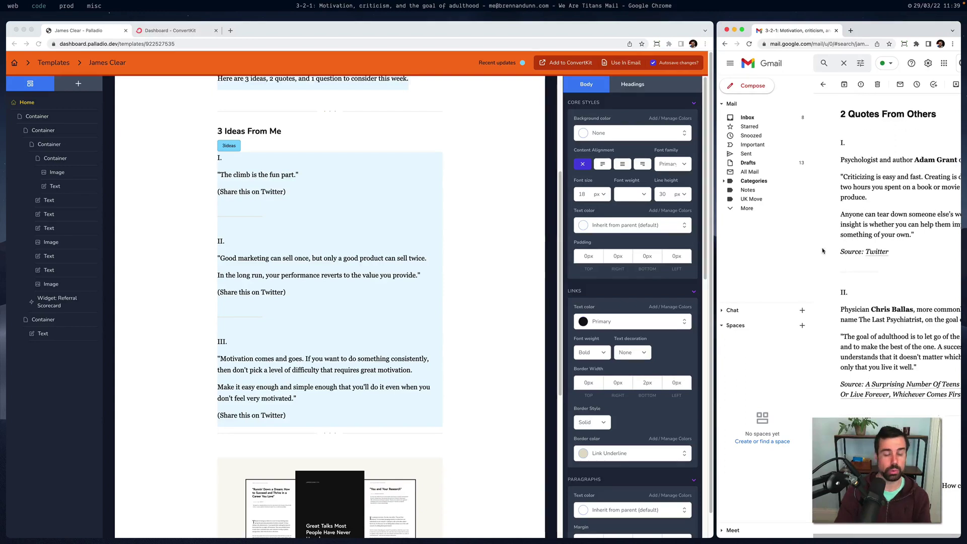
pyautogui.click(454, 277)
pyautogui.scroll(1, 351, 160)
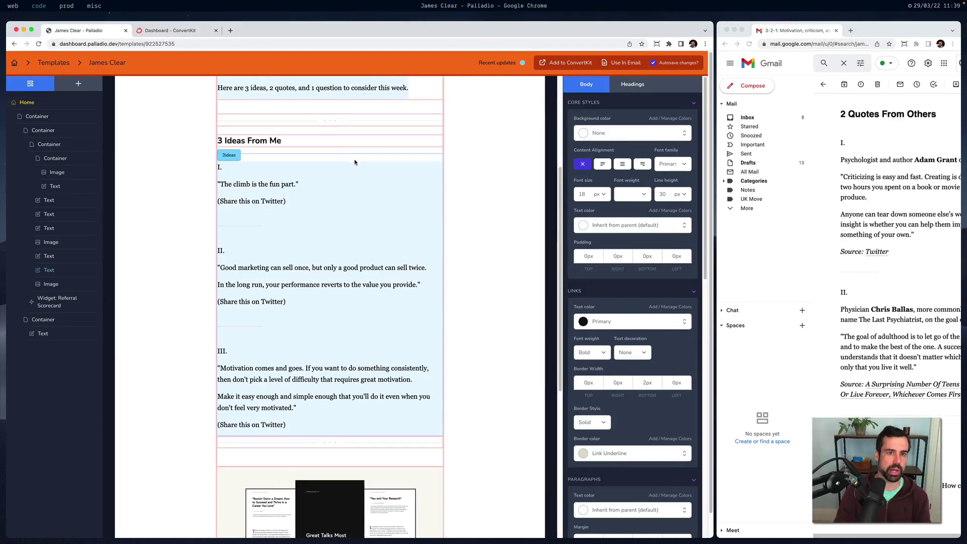
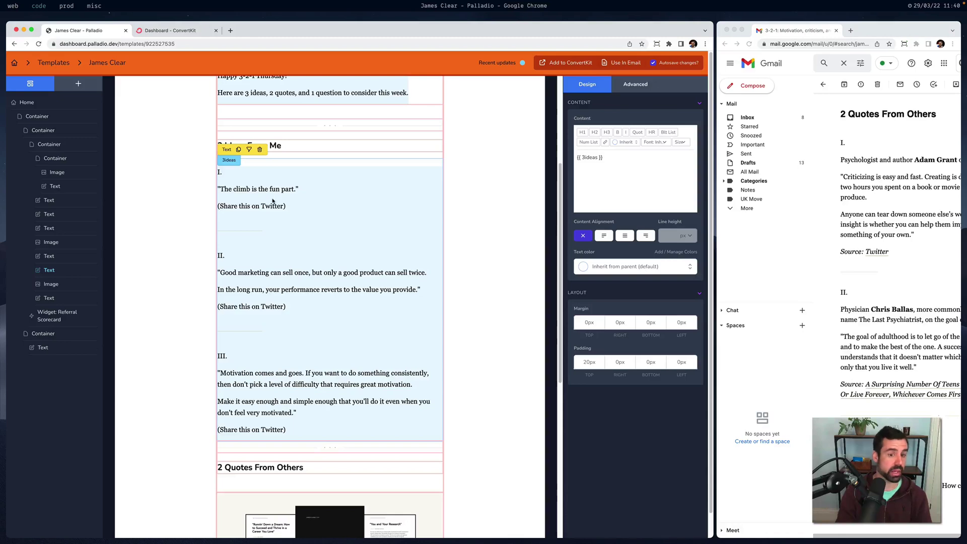
# Duplicate the 3ideas text block and move the copy beneath the 2 Quotes From Others heading.
pyautogui.press('Escape')
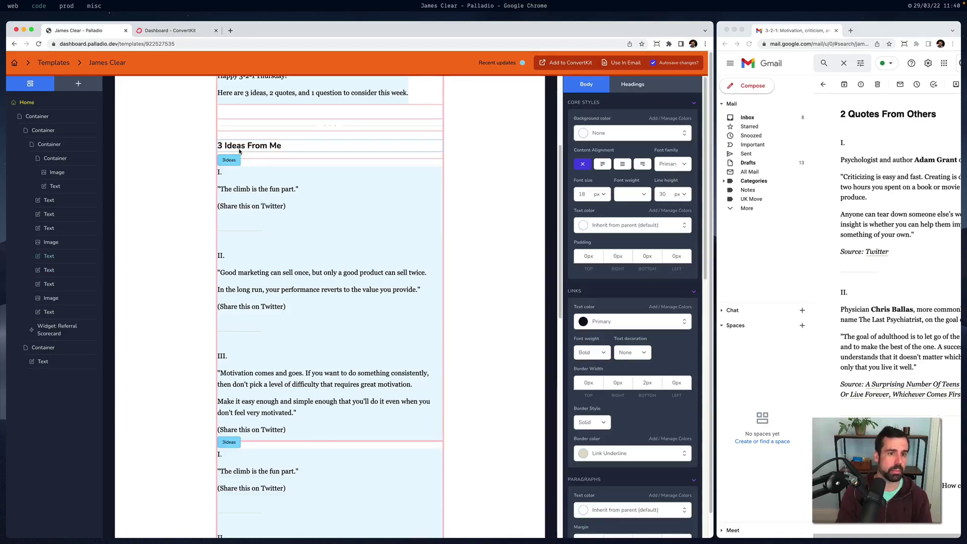
pyautogui.scroll(-2, 272, 232)
pyautogui.scroll(-2, 273, 232)
pyautogui.moveTo(273, 232); pyautogui.dragTo(344, 323)
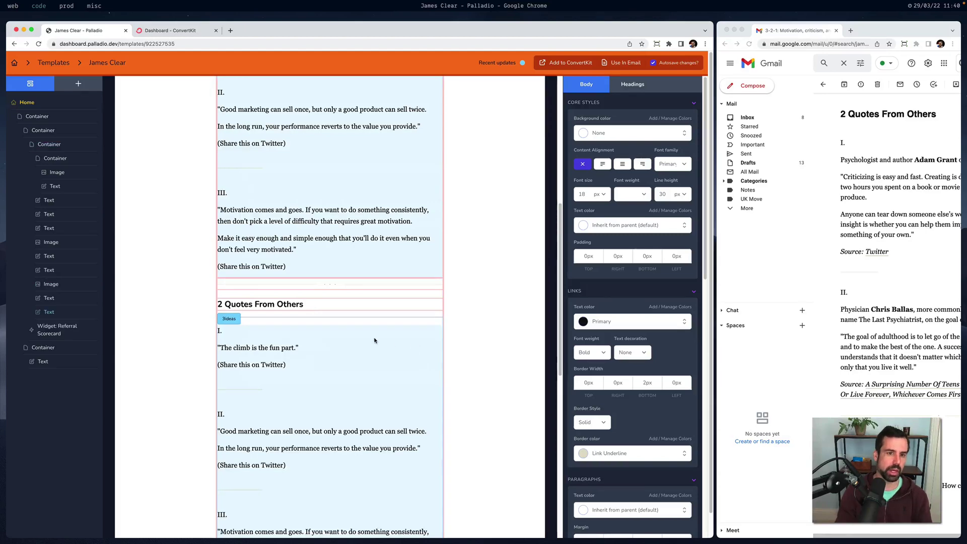
pyautogui.scroll(3, 374, 339)
pyautogui.scroll(-2, 371, 333)
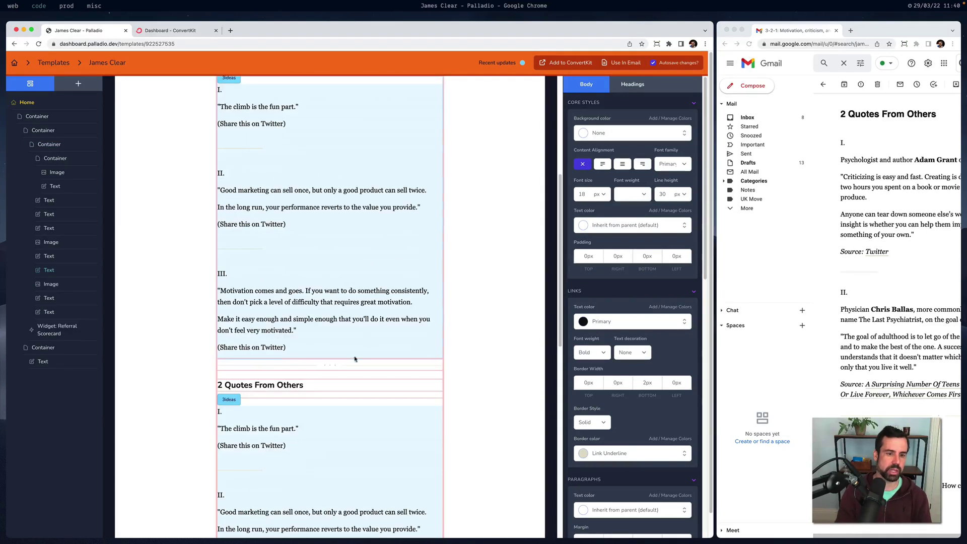
# Add a template variable named 2quotes with the type Rich Text.
pyautogui.scroll(6, 310, 427)
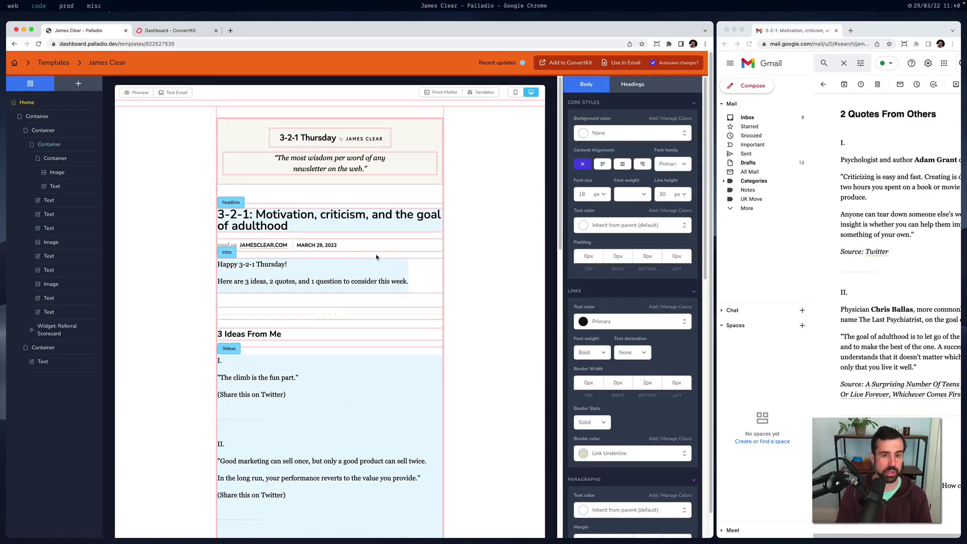
pyautogui.click(479, 91)
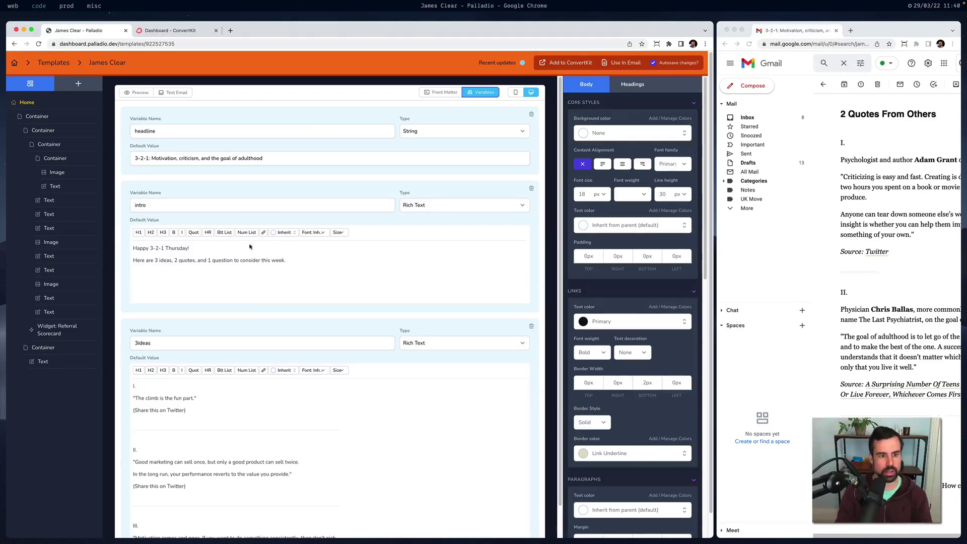
pyautogui.scroll(-3, 337, 338)
pyautogui.scroll(-1, 343, 340)
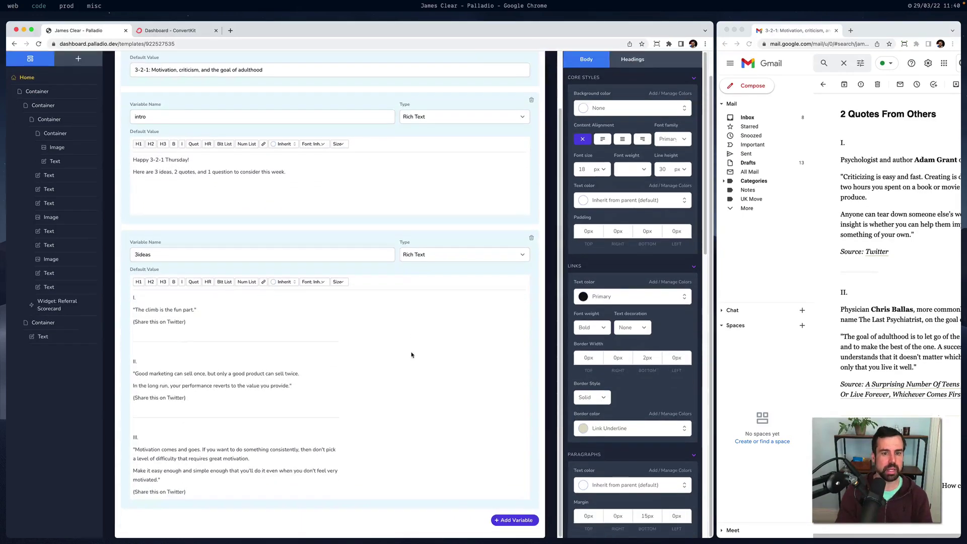
pyautogui.scroll(-3, 392, 439)
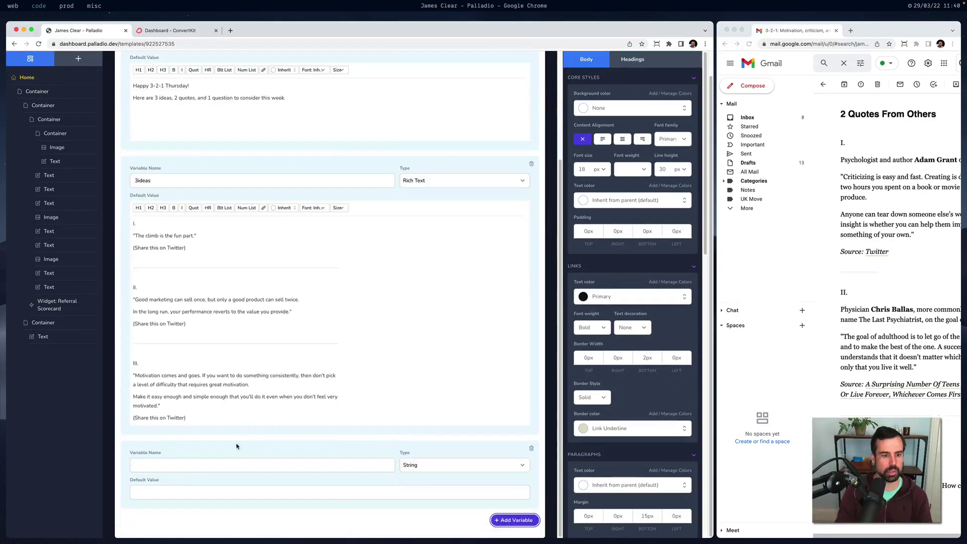
pyautogui.click(225, 465)
pyautogui.write('2quotes')
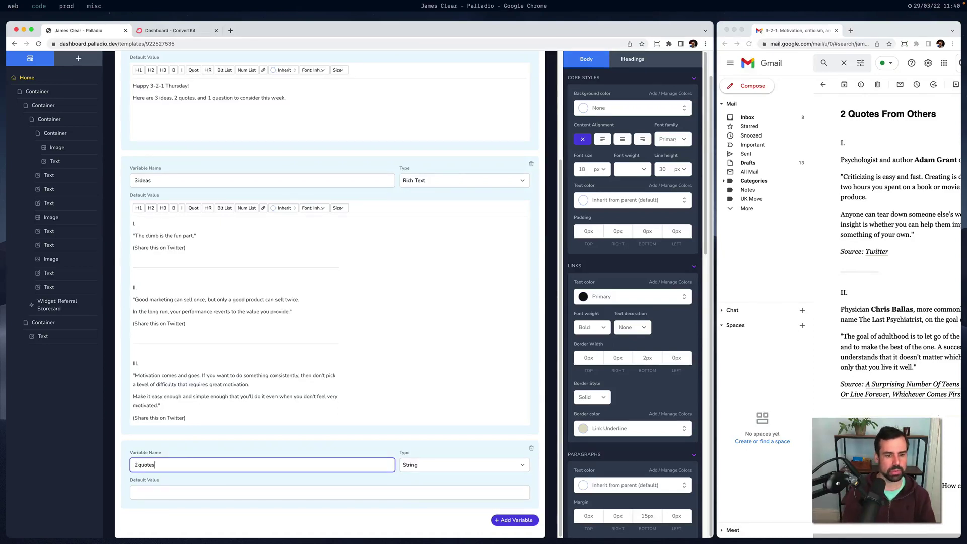
pyautogui.press('Tab')
pyautogui.click(478, 465)
pyautogui.click(473, 473)
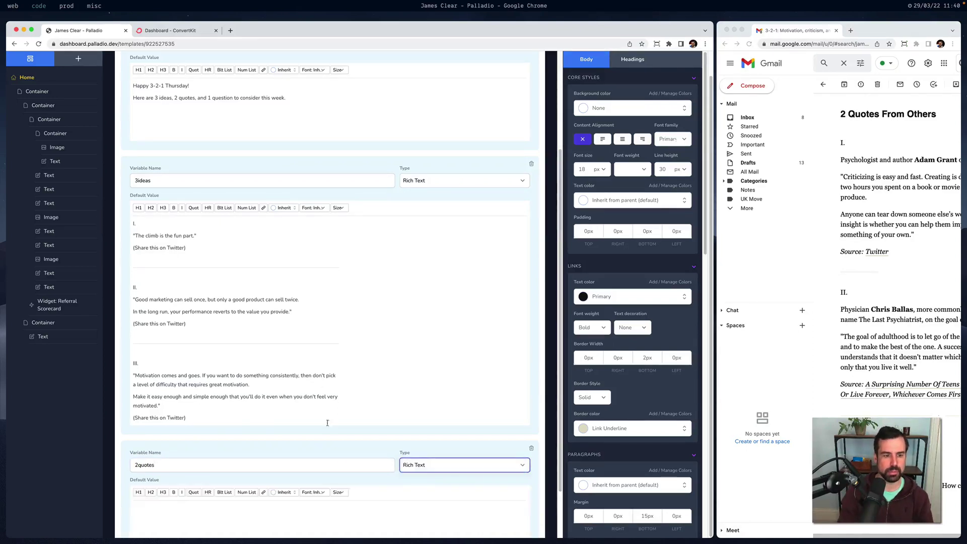
# Copy both quotes with their sources from the Gmail newsletter and paste them unformatted as the default value of 2quotes in Palladio.
pyautogui.click(854, 279)
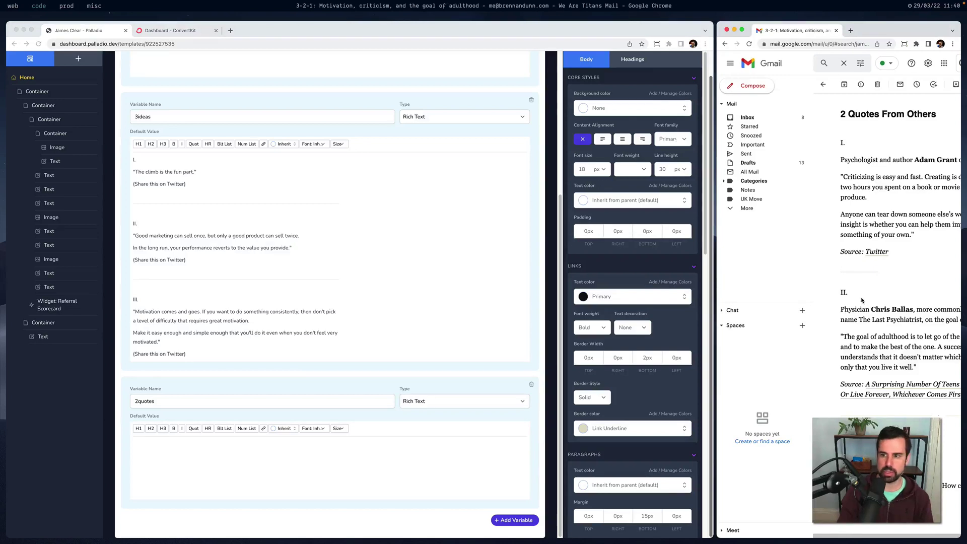
pyautogui.moveTo(918, 403); pyautogui.dragTo(820, 134)
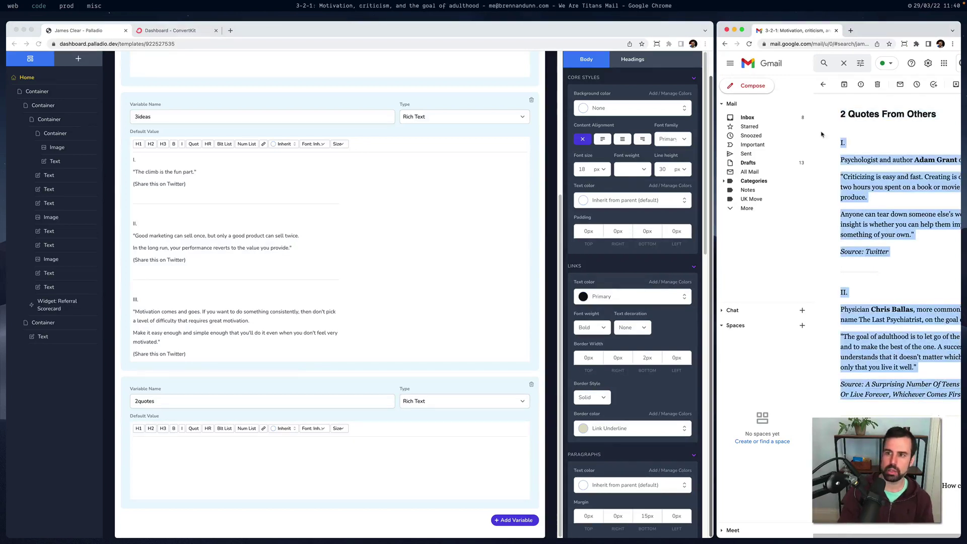
pyautogui.click(238, 464)
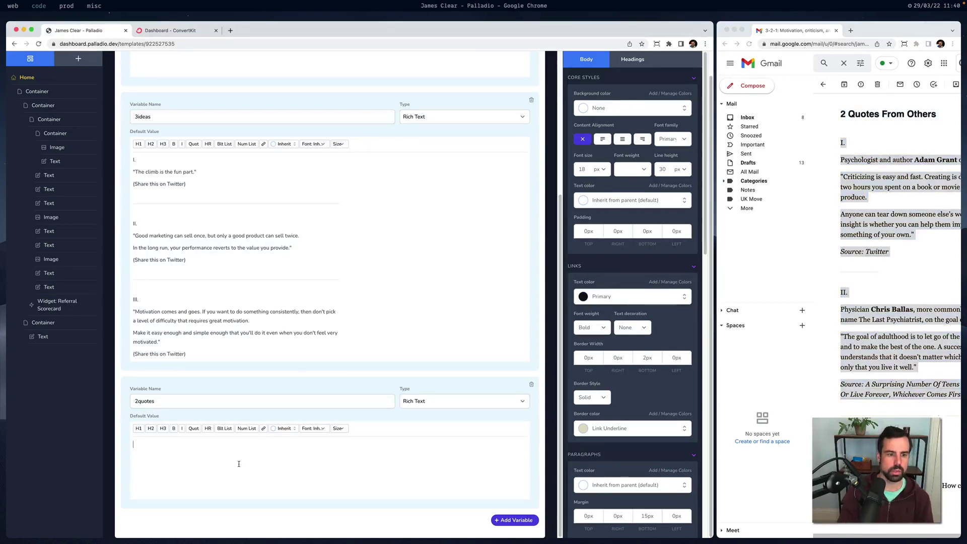
pyautogui.click(69, 4)
pyautogui.click(96, 60)
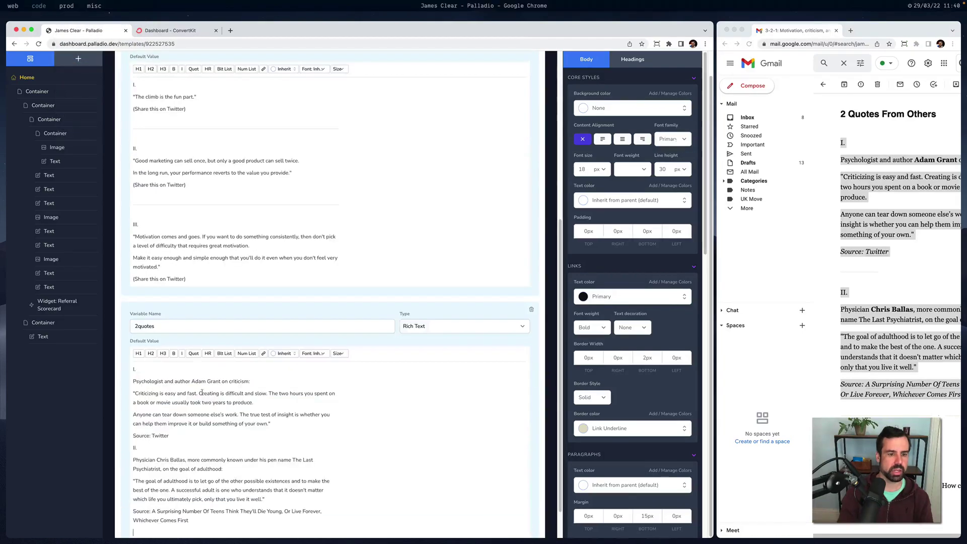
# Insert a horizontal rule between the first and second quotes in the 2quotes default value.
pyautogui.press('Return')
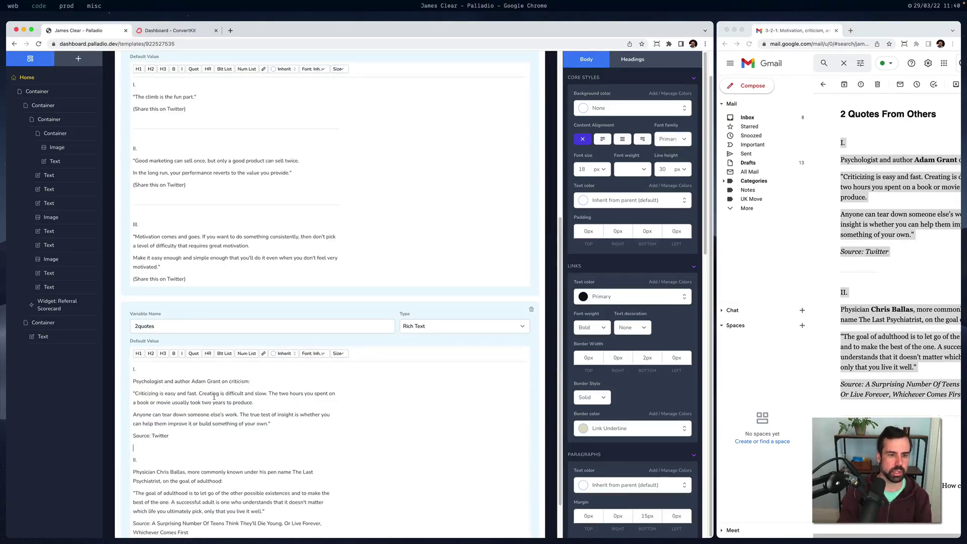
pyautogui.click(208, 353)
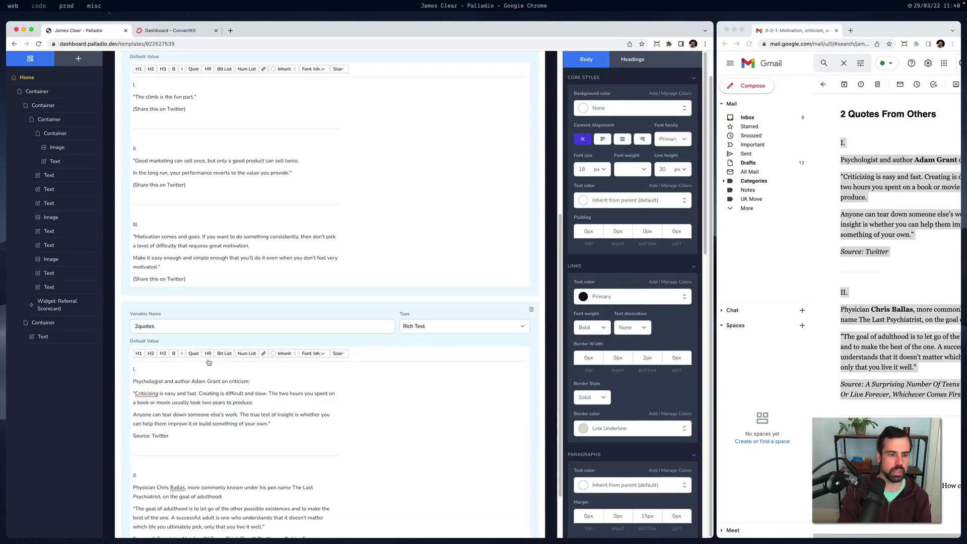
pyautogui.scroll(-2, 267, 417)
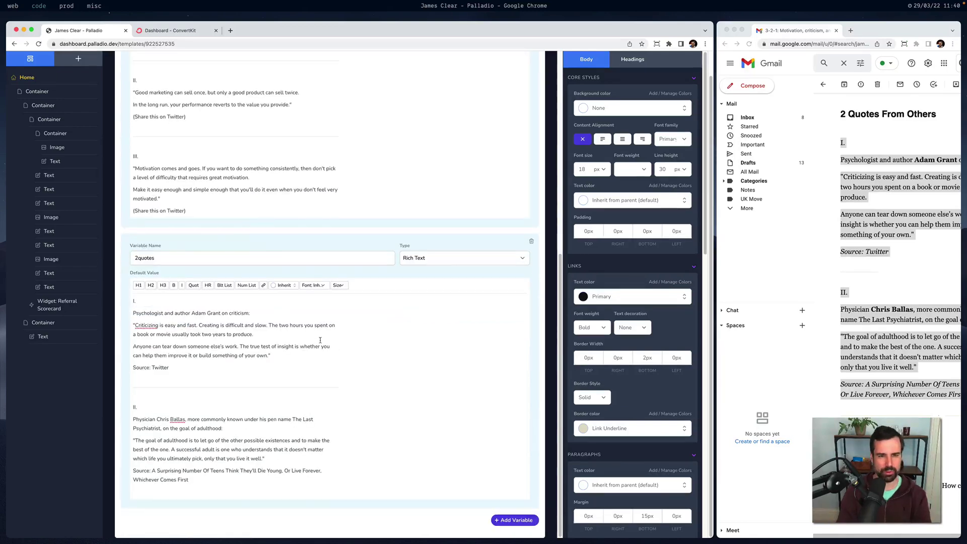
pyautogui.scroll(1, 320, 340)
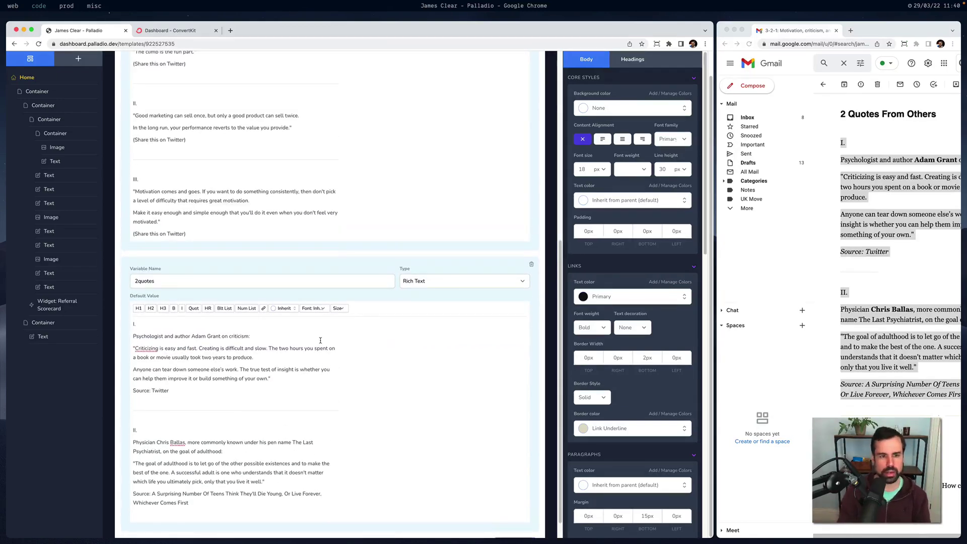
# Return to the template layout and replace 3ideas with 2quotes in the text block under the 2 Quotes From Others heading.
pyautogui.scroll(10, 326, 348)
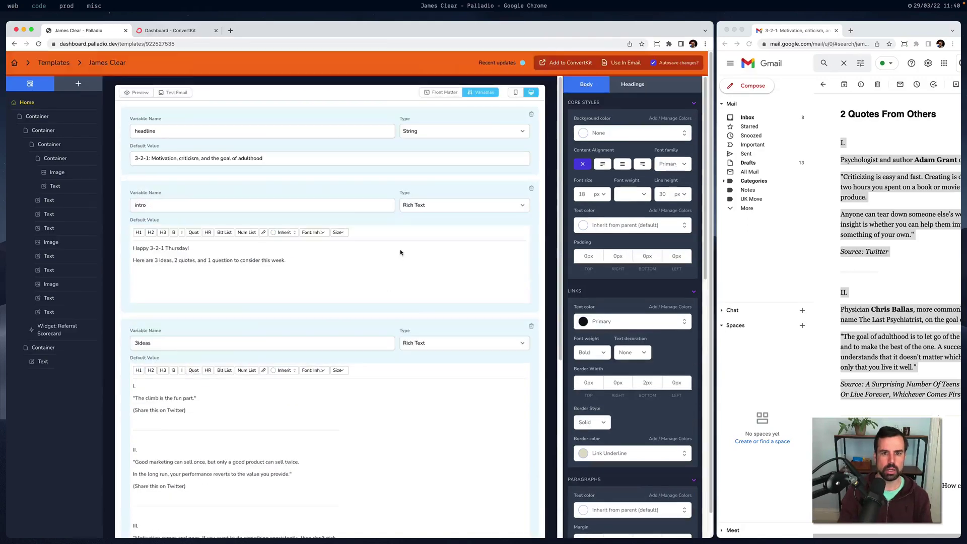
pyautogui.click(481, 92)
pyautogui.scroll(-15, 325, 442)
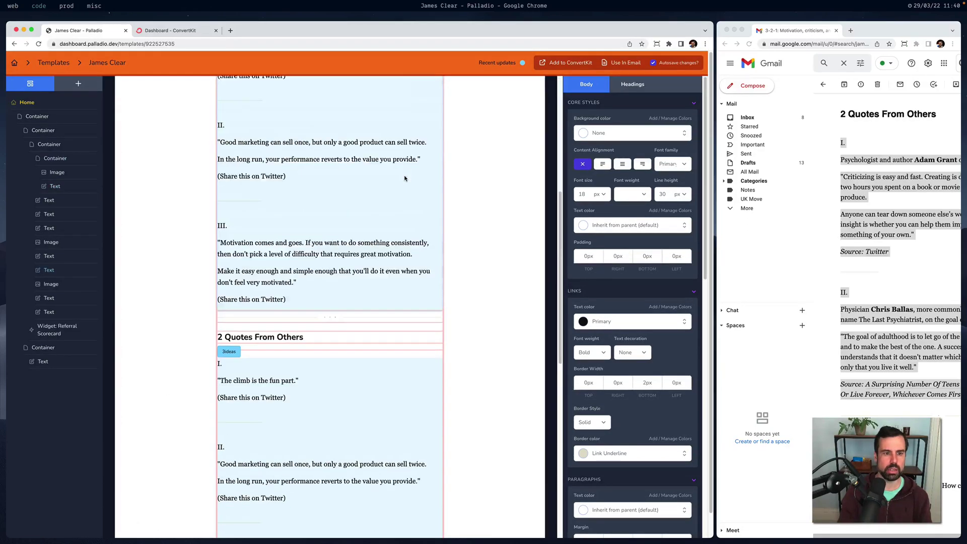
pyautogui.click(319, 416)
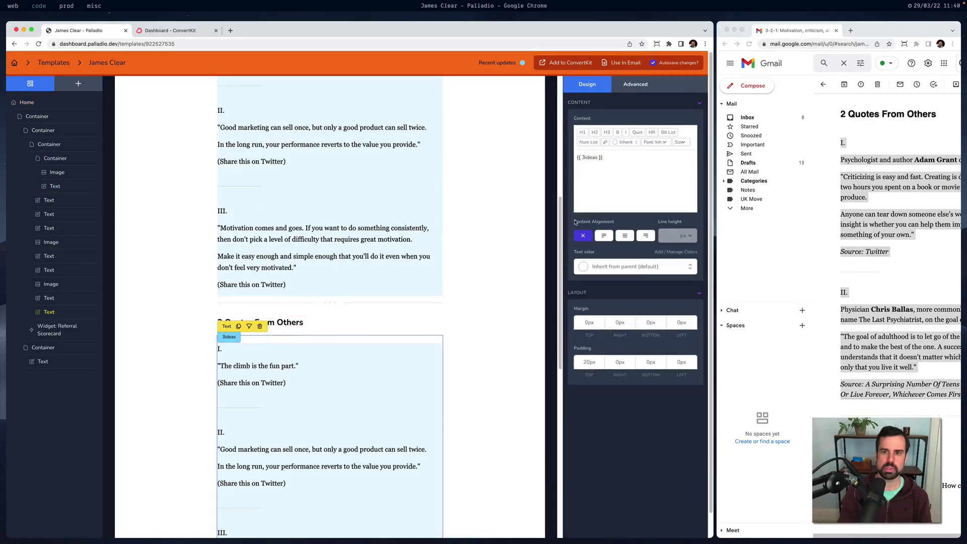
pyautogui.doubleClick(590, 157)
pyautogui.write('2quotes')
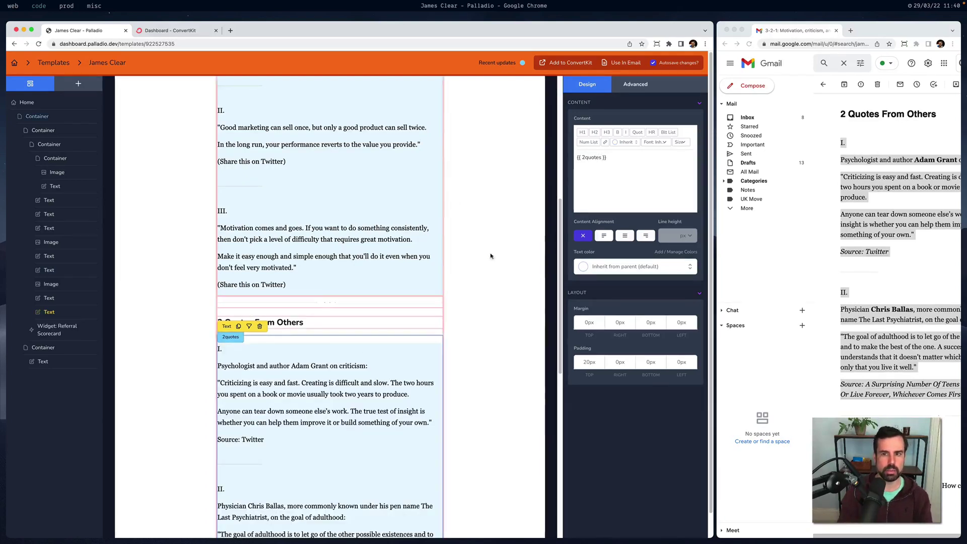
pyautogui.click(605, 157)
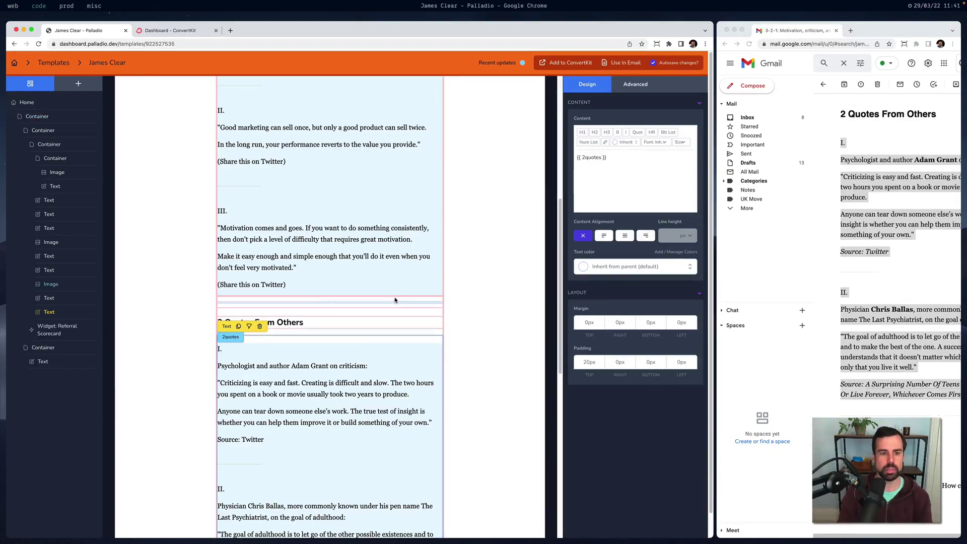
# Review the template from its header through the 3ideas and 2quotes regions, including the fixed headings and dividers around them.
pyautogui.click(393, 268)
pyautogui.scroll(5, 394, 279)
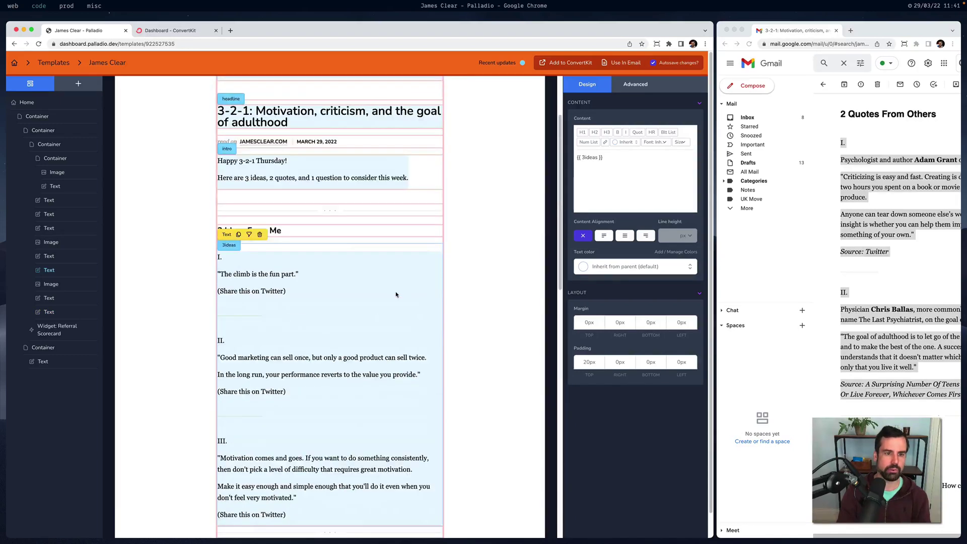
pyautogui.press('Escape')
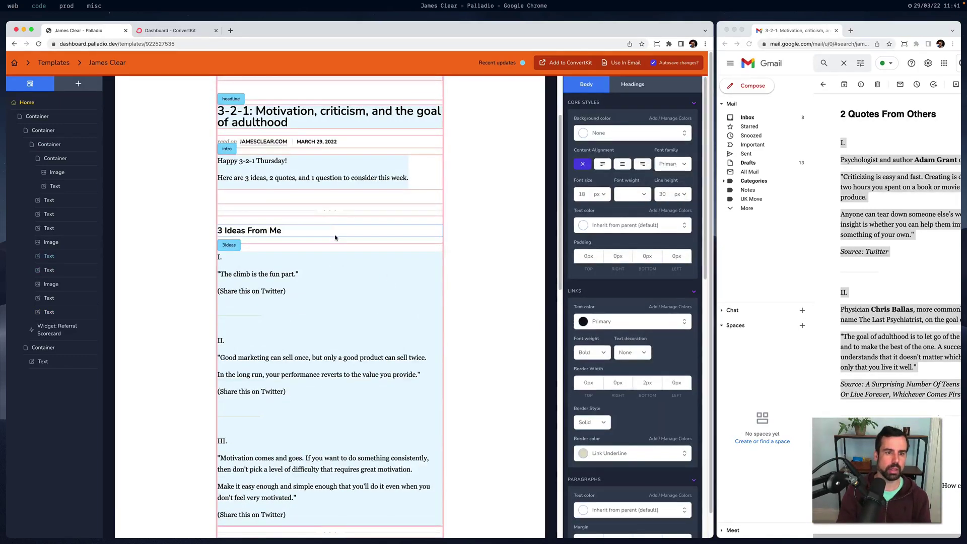
pyautogui.scroll(-6, 330, 254)
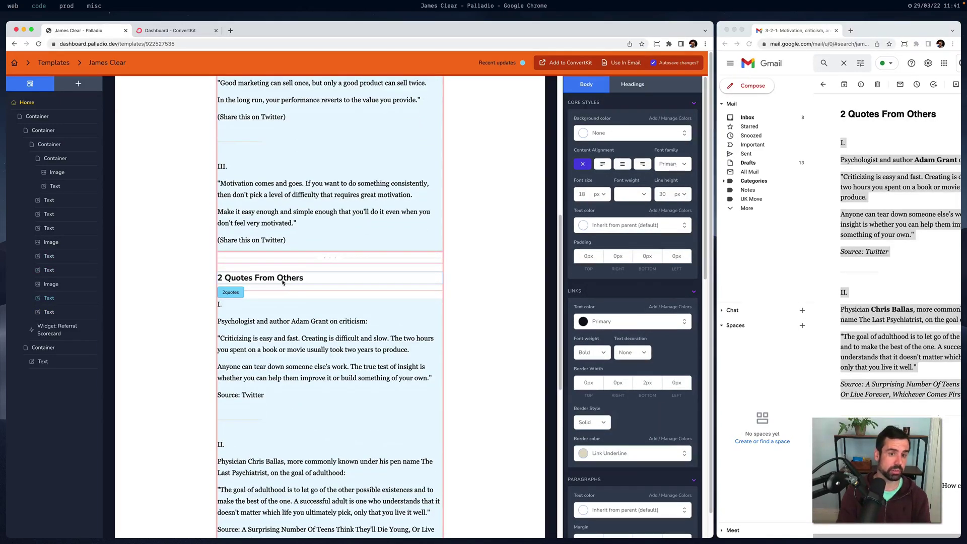
pyautogui.scroll(-1, 271, 287)
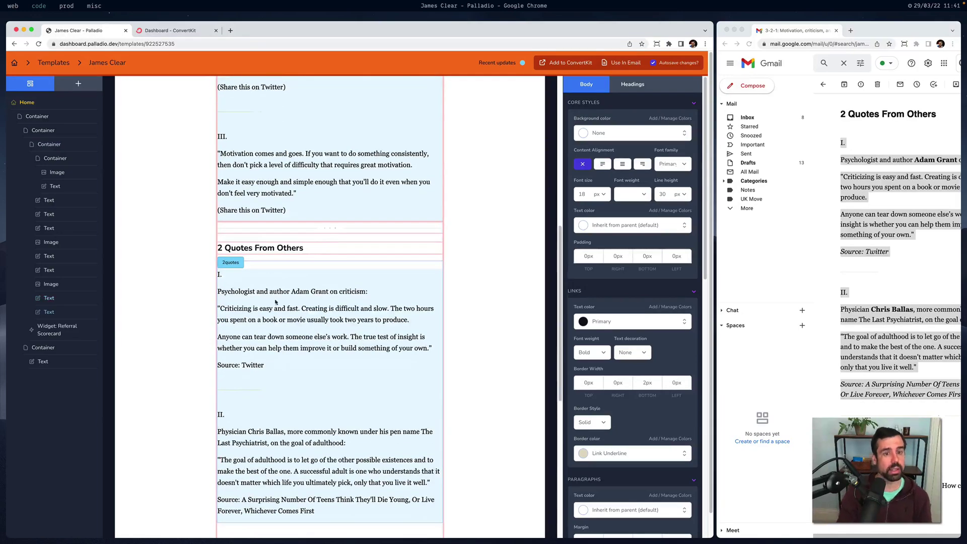
pyautogui.scroll(-1, 315, 371)
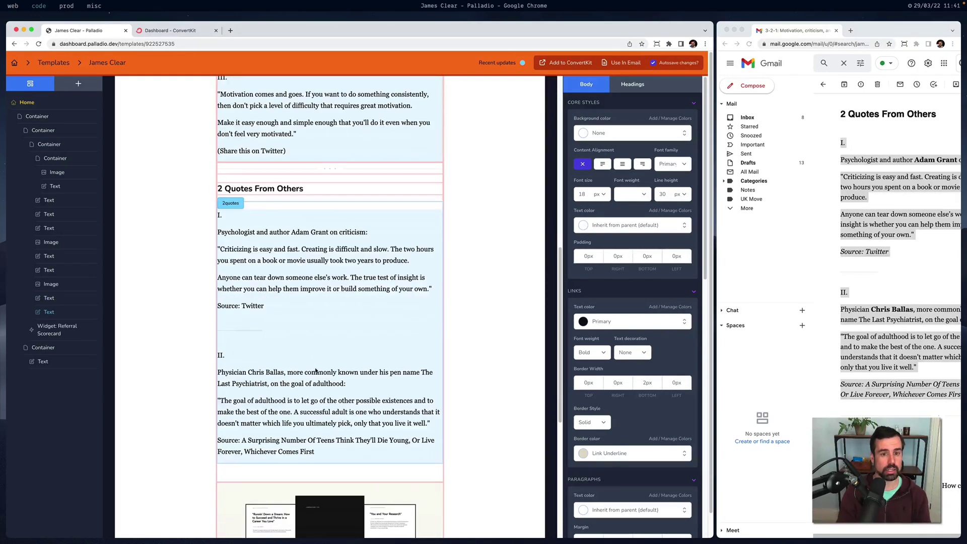
pyautogui.scroll(6, 315, 371)
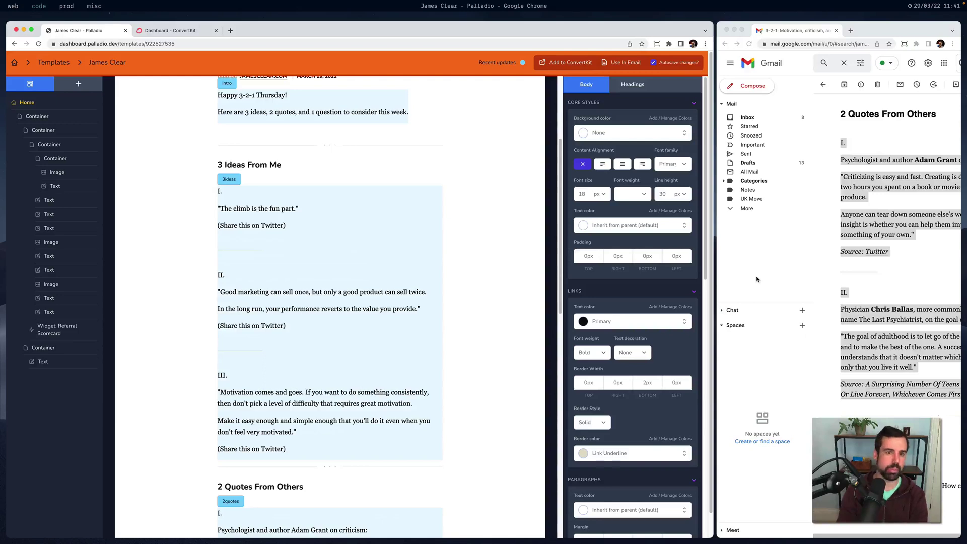
pyautogui.scroll(1, 457, 318)
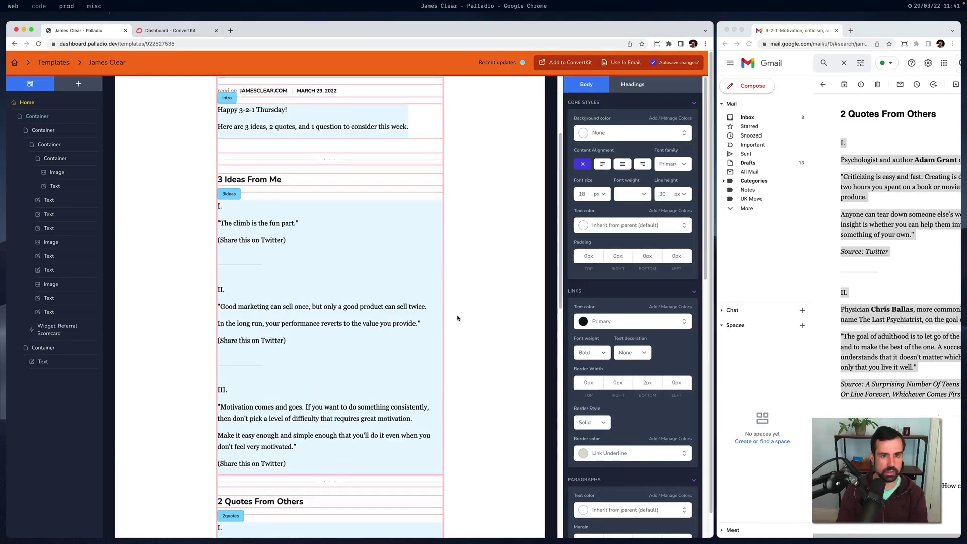
pyautogui.scroll(-3, 457, 318)
pyautogui.scroll(-3, 457, 317)
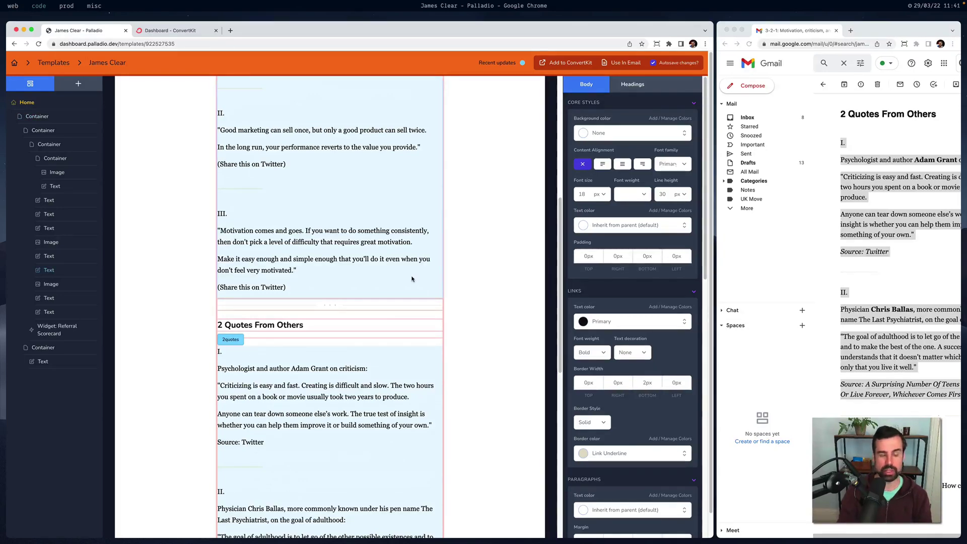
pyautogui.scroll(10, 408, 281)
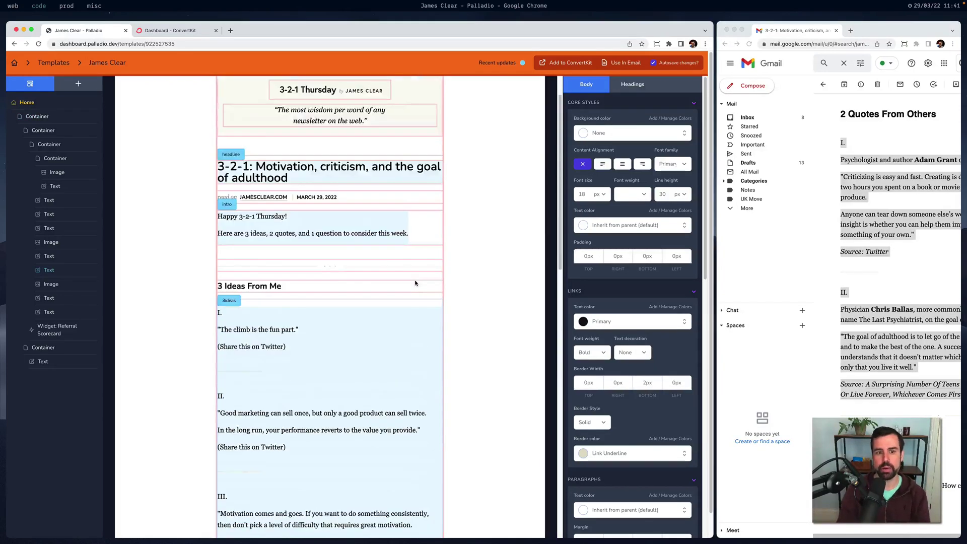
pyautogui.scroll(2, 415, 282)
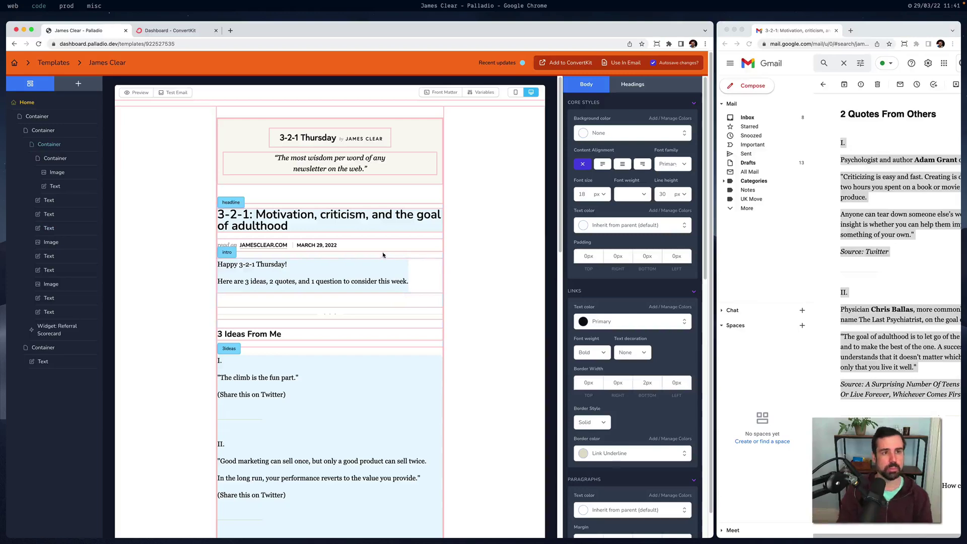
# Switch to ConvertKit and open the account's email templates.
pyautogui.click(169, 30)
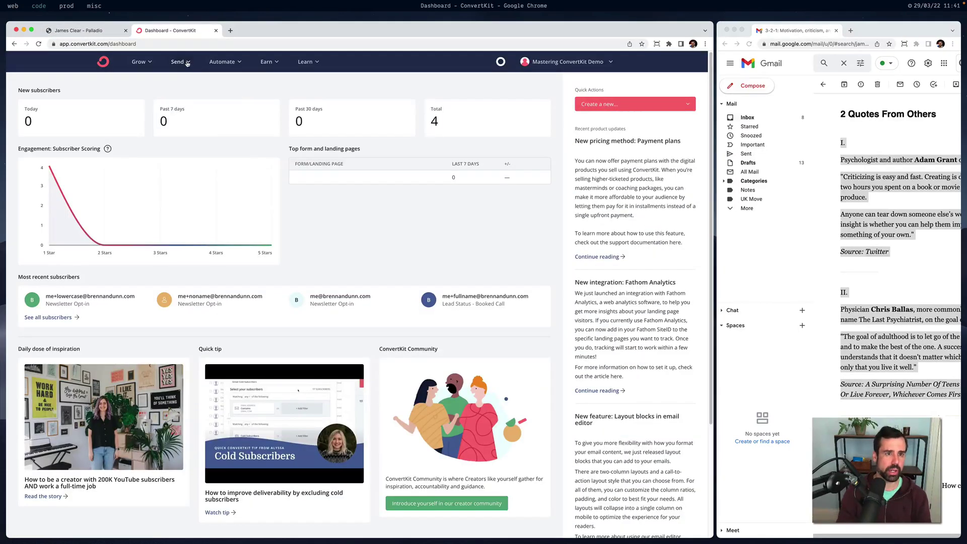
pyautogui.click(187, 62)
pyautogui.click(345, 84)
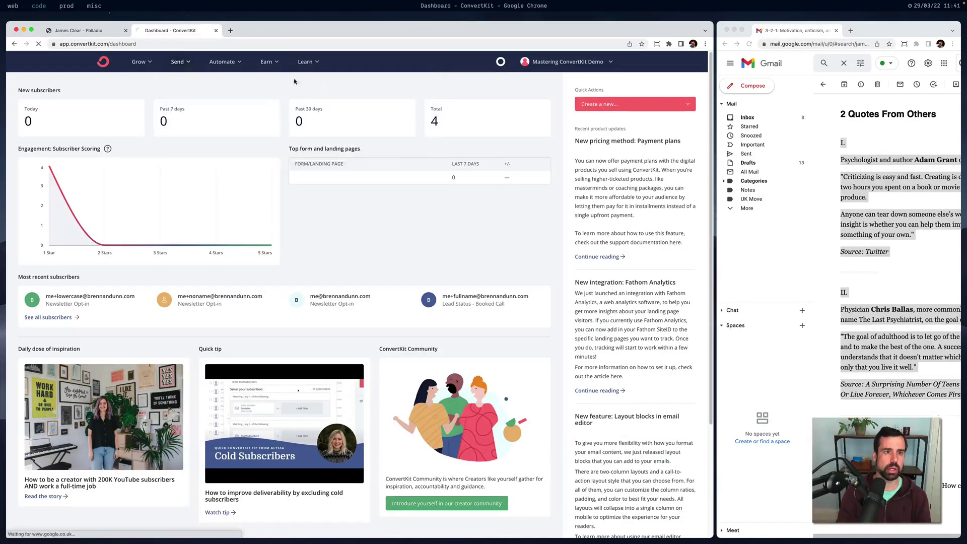
# Back in Palladio, open the James Clear template's ConvertKit export, inspect the compiled code down to the 2quotes variable, and copy the template HTML.
pyautogui.click(81, 30)
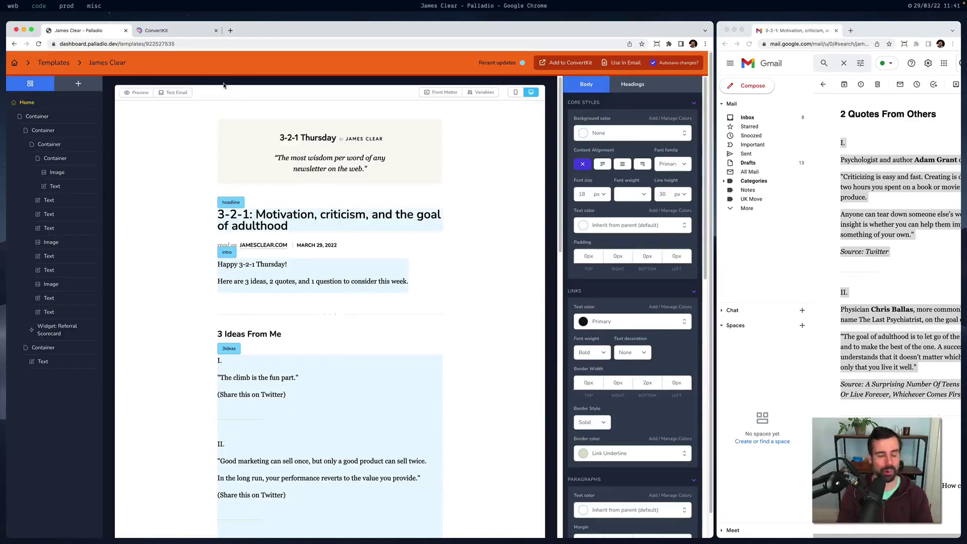
pyautogui.click(545, 62)
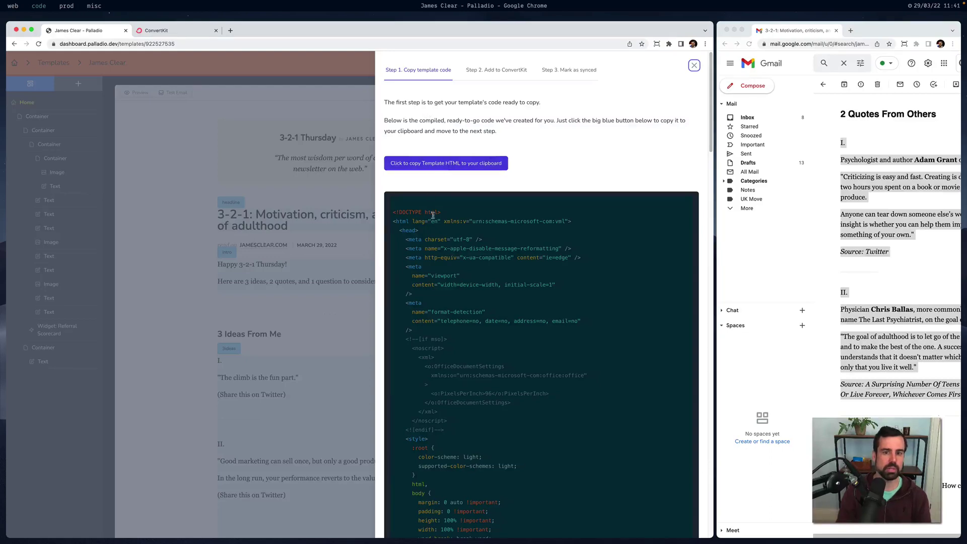
pyautogui.scroll(-20, 435, 216)
pyautogui.scroll(-15, 435, 216)
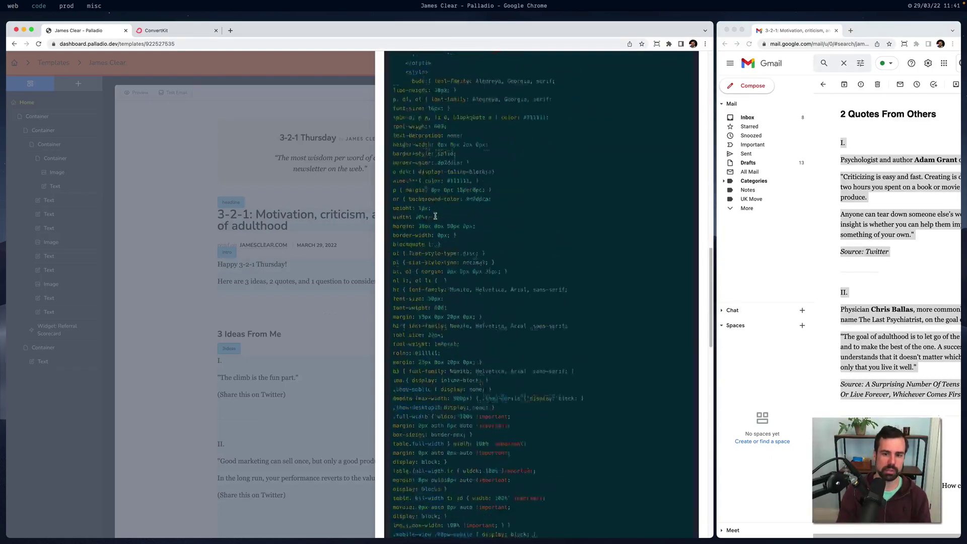
pyautogui.scroll(-3, 435, 216)
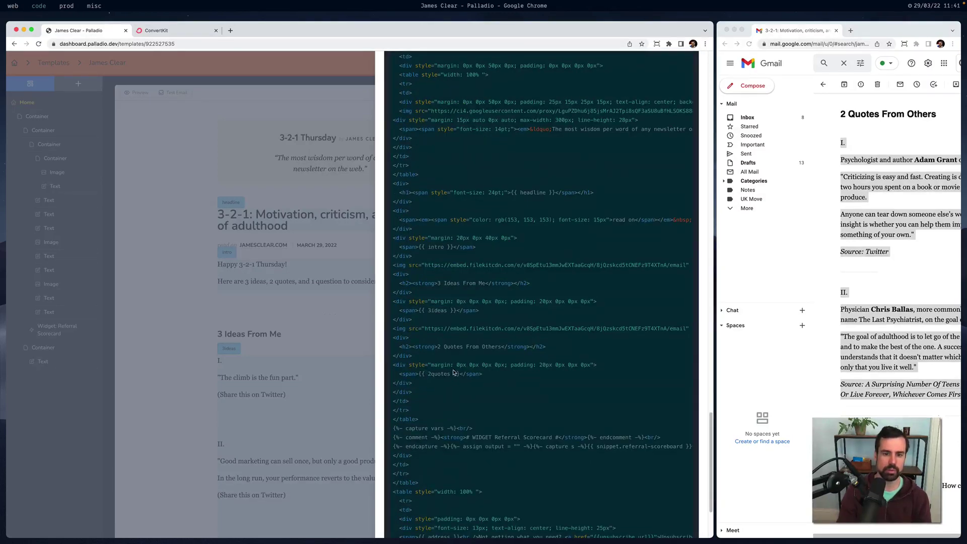
pyautogui.scroll(20, 460, 385)
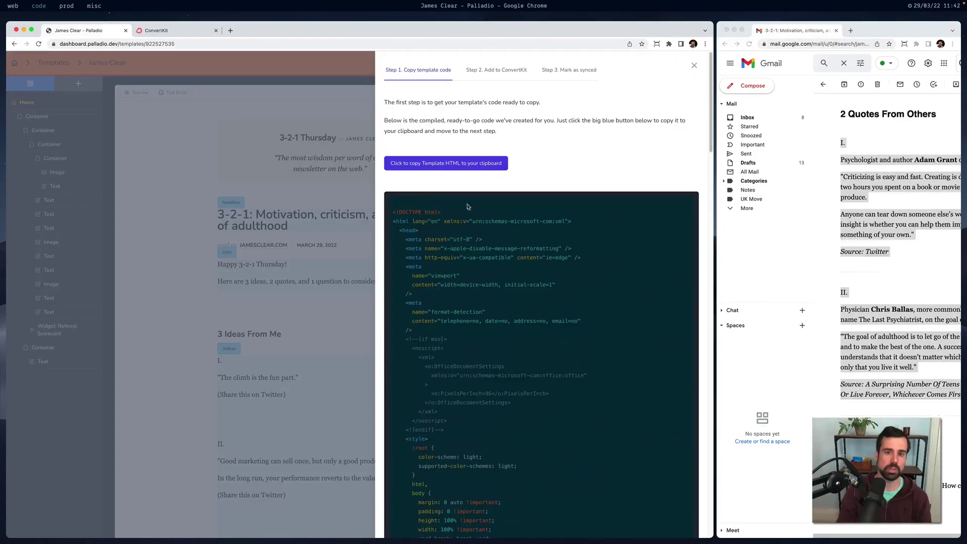
pyautogui.click(469, 165)
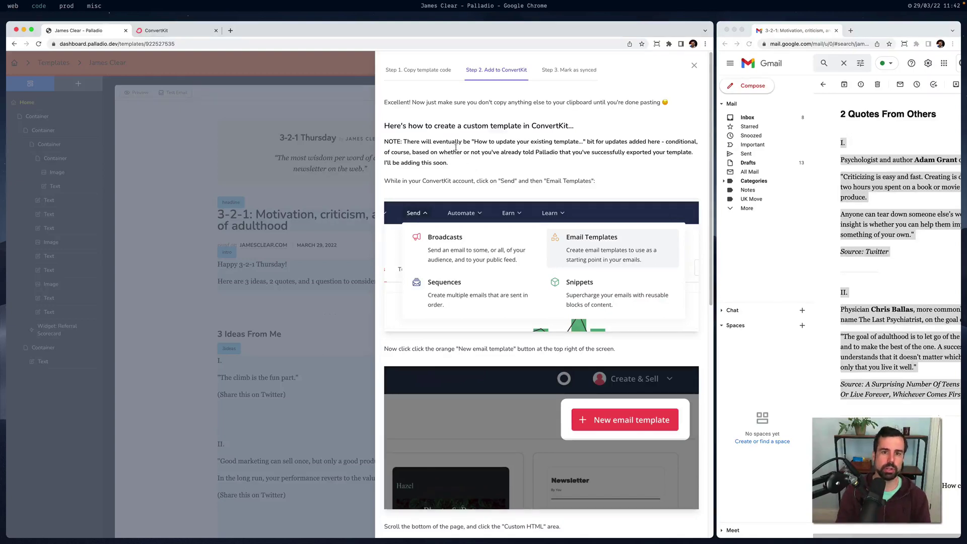
# Read through Palladio's import instructions and start a new Custom HTML email template in ConvertKit.
pyautogui.scroll(-5, 504, 228)
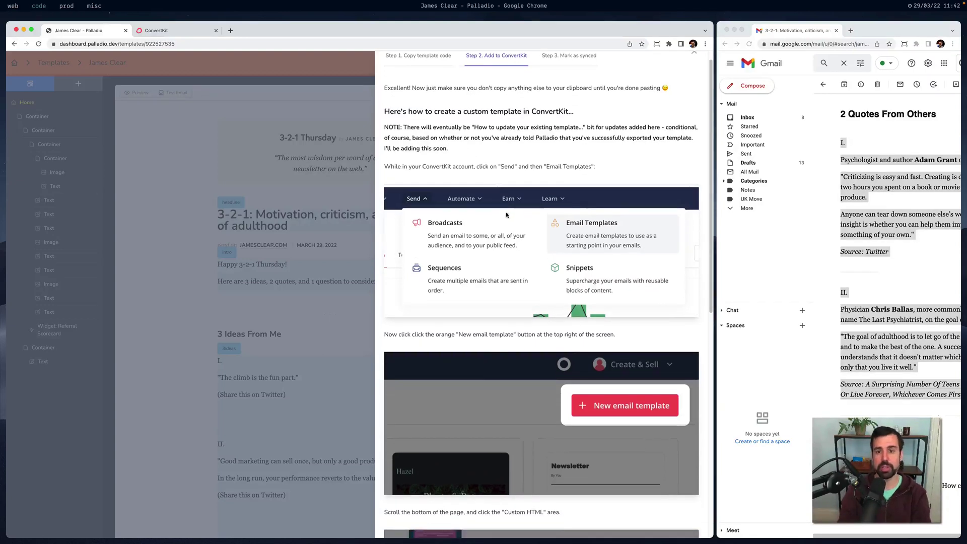
pyautogui.scroll(-2, 504, 227)
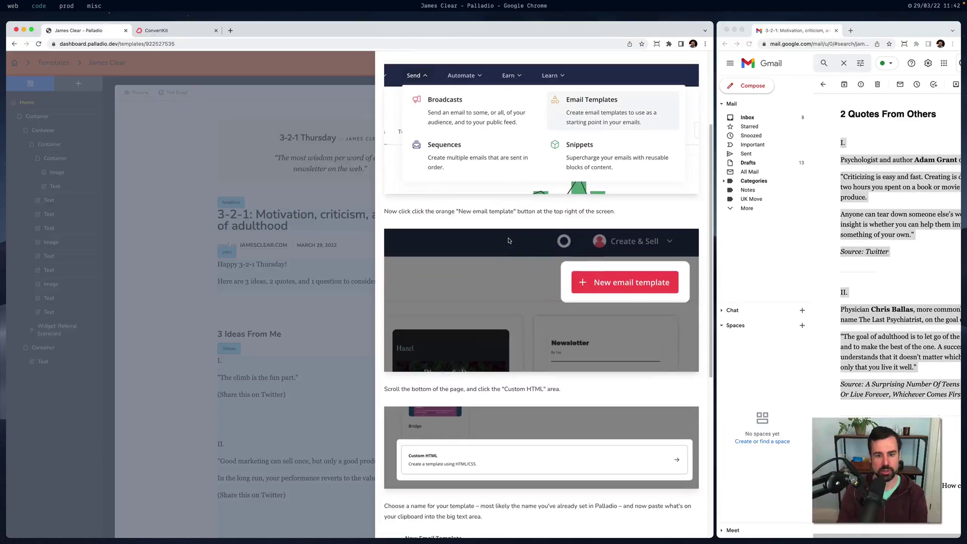
pyautogui.scroll(-10, 508, 240)
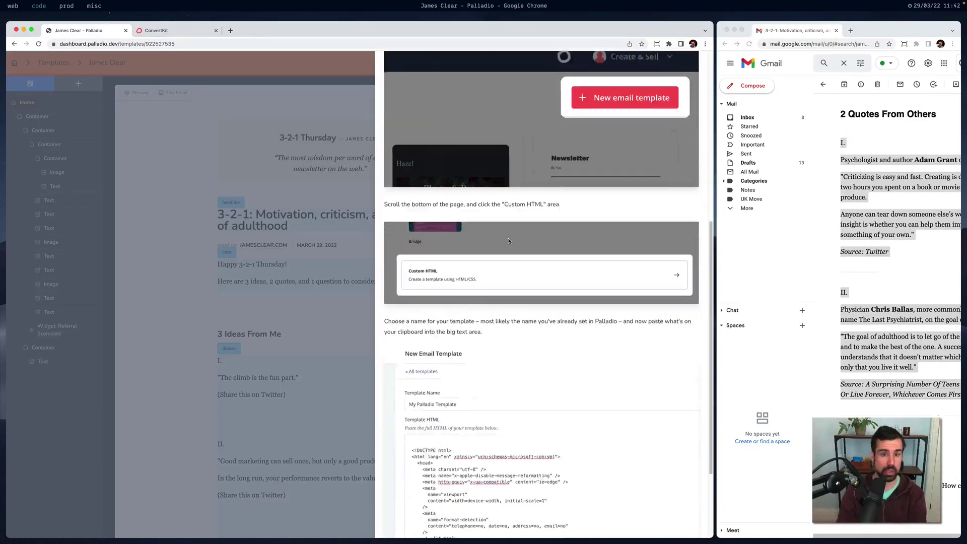
pyautogui.click(201, 33)
pyautogui.click(566, 91)
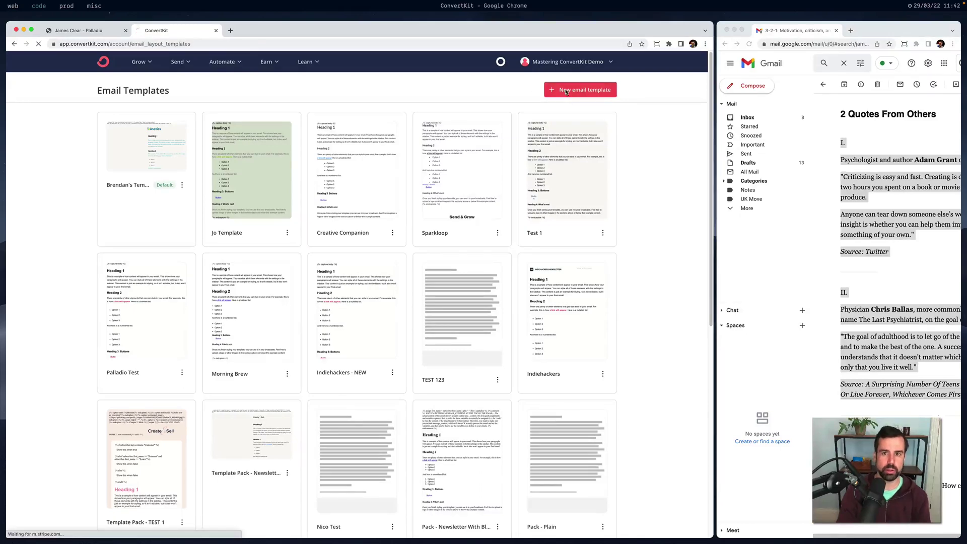
pyautogui.scroll(-3, 339, 401)
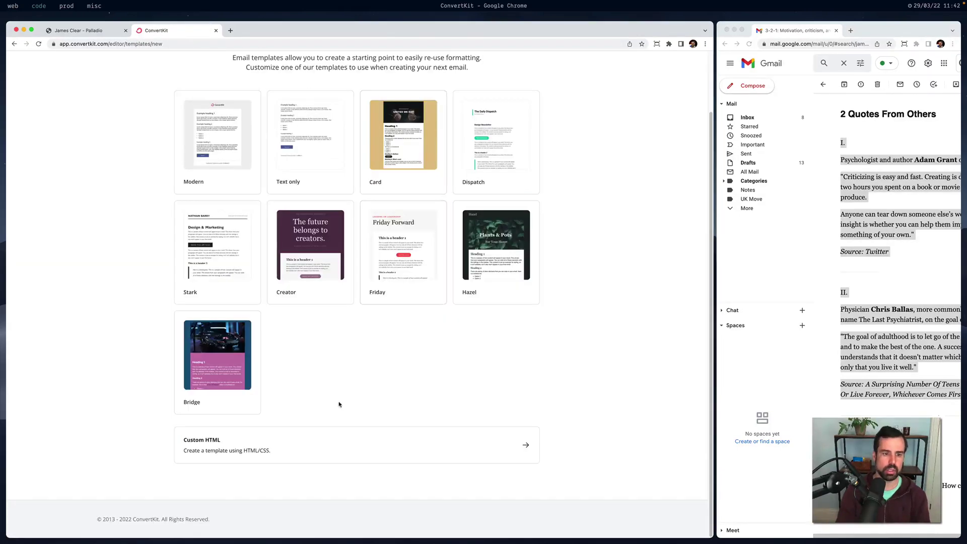
pyautogui.click(325, 440)
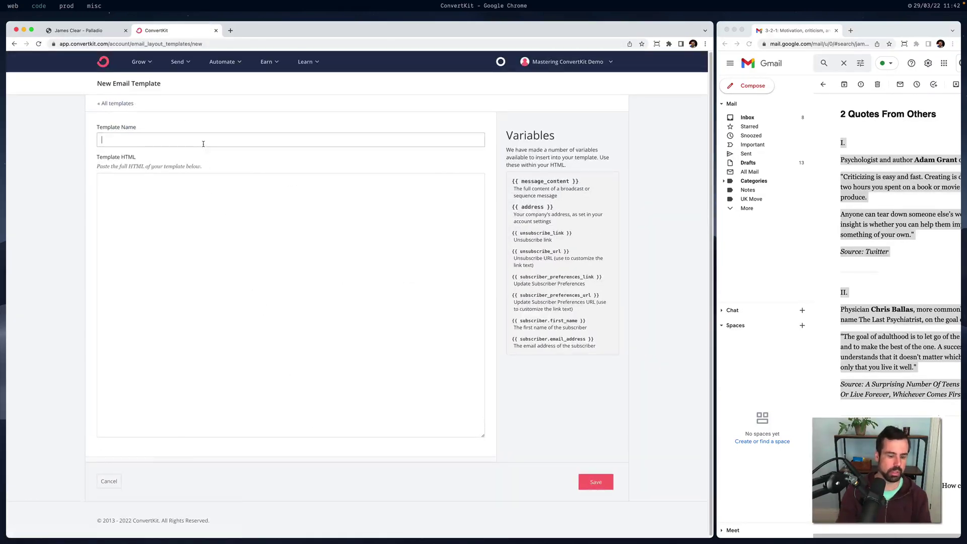
# Name the new ConvertKit template James Clear, paste the copied HTML as its code, and save it.
pyautogui.click(103, 140)
pyautogui.write('James Clear')
pyautogui.click(301, 270)
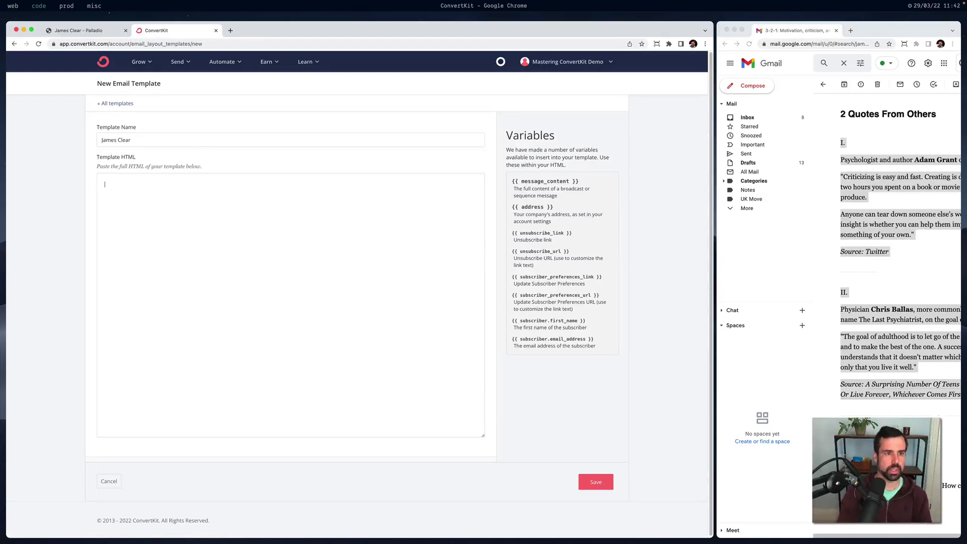
pyautogui.hotkey('ctrl', 'v')
pyautogui.click(595, 482)
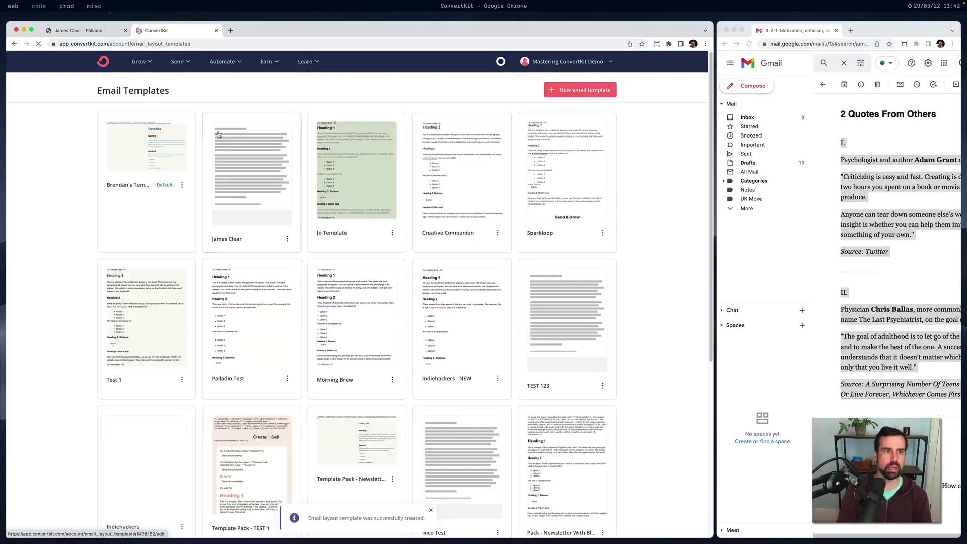
# Return to Palladio's ConvertKit export steps and mark the template as in sync.
pyautogui.hotkey('ctrl', 'shift', 'Tab')
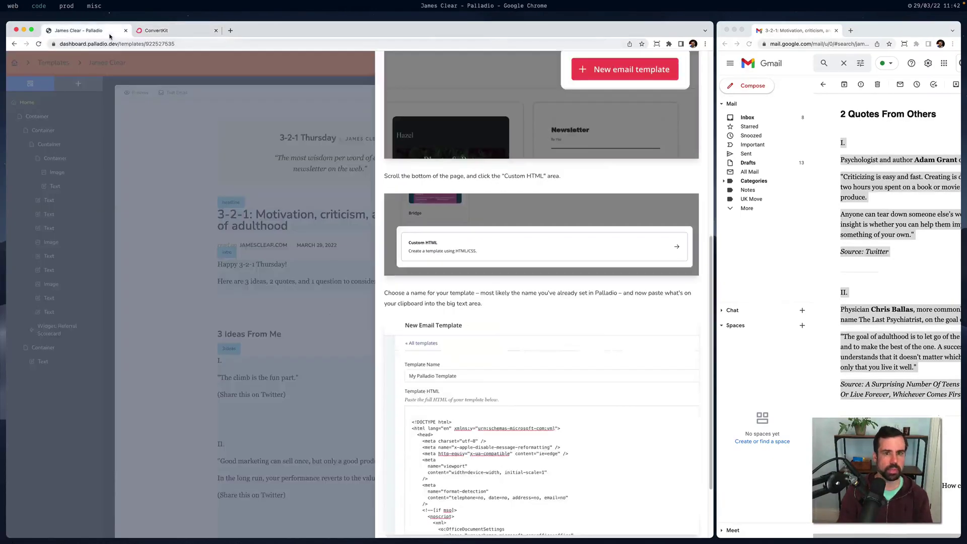
pyautogui.click(251, 146)
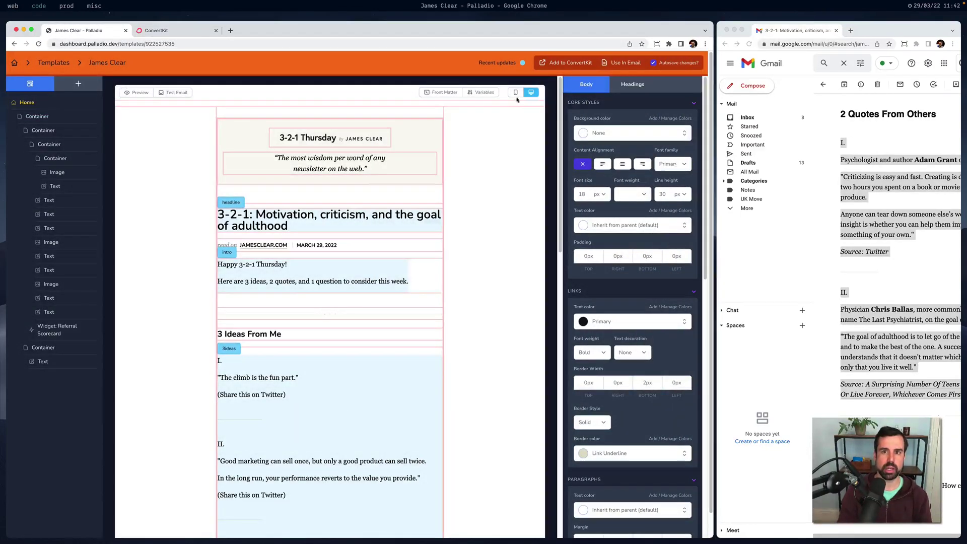
pyautogui.click(551, 63)
pyautogui.scroll(-10, 505, 421)
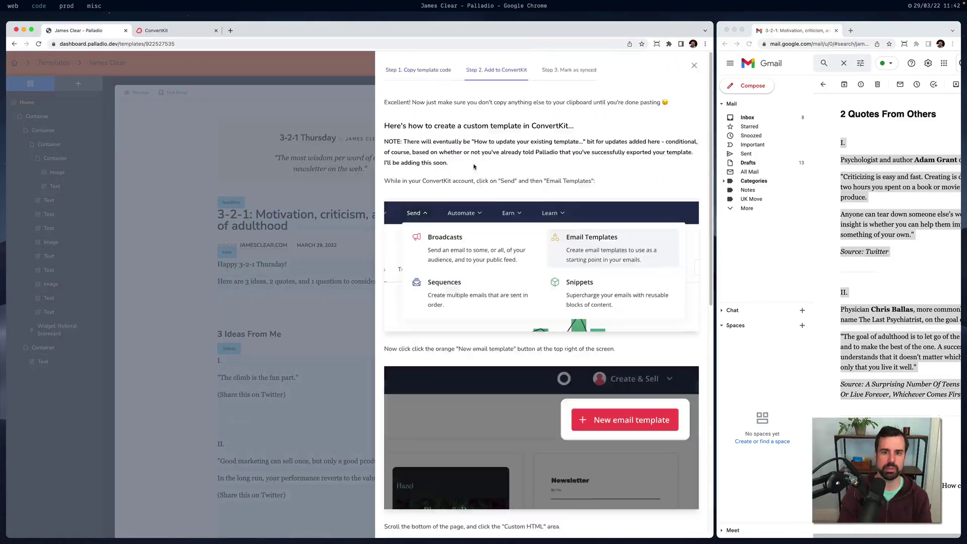
pyautogui.click(453, 507)
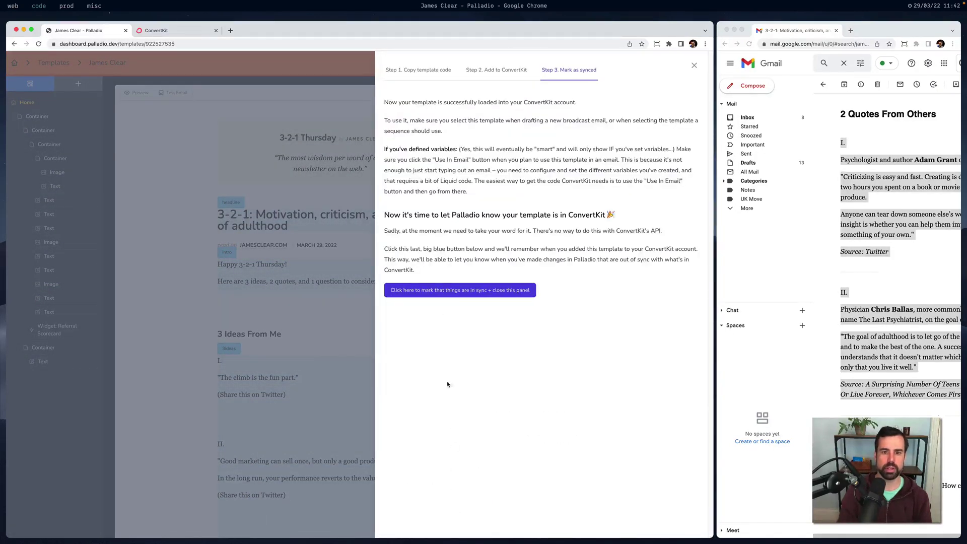
pyautogui.click(445, 290)
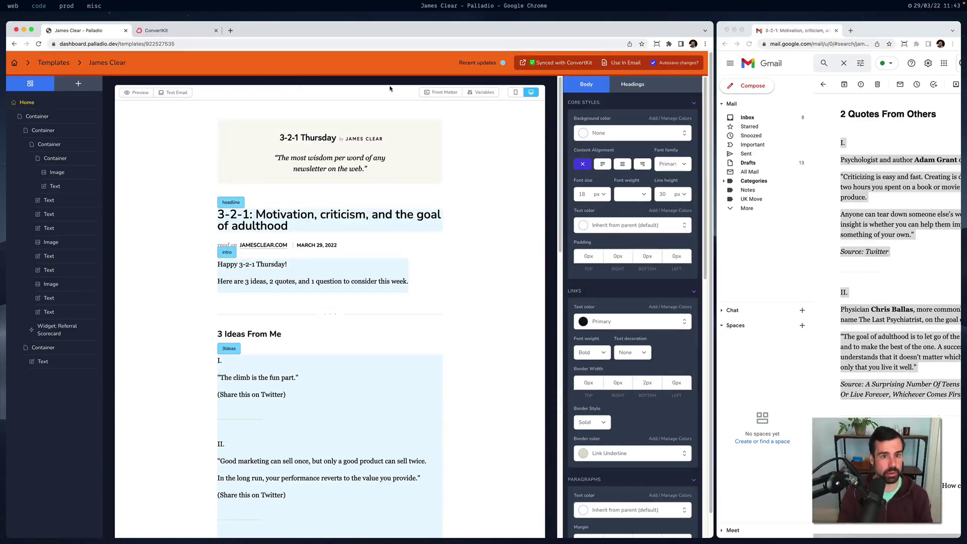
# Open the template for use in an email and preview it with the default variable values, from the header through 2 Quotes From Others.
pyautogui.click(482, 92)
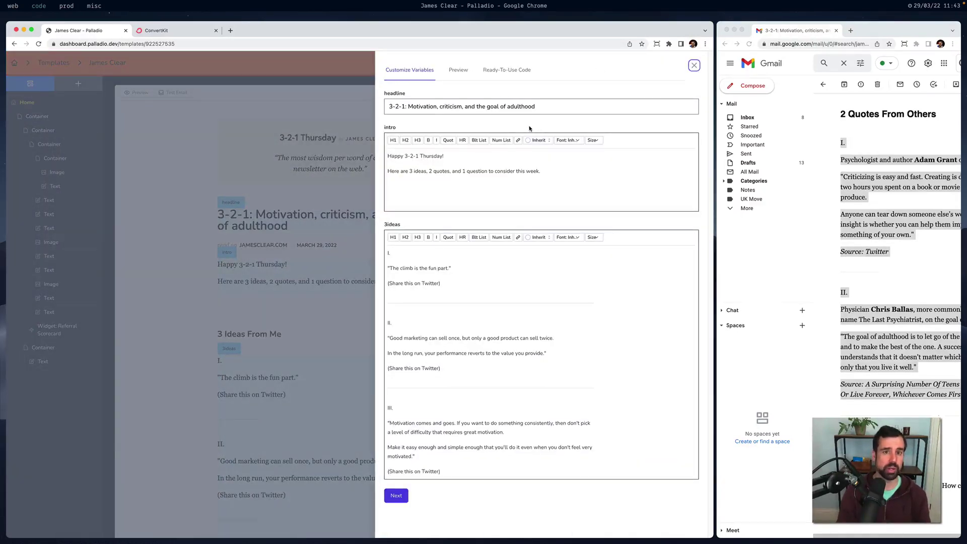
pyautogui.tripleClick(512, 107)
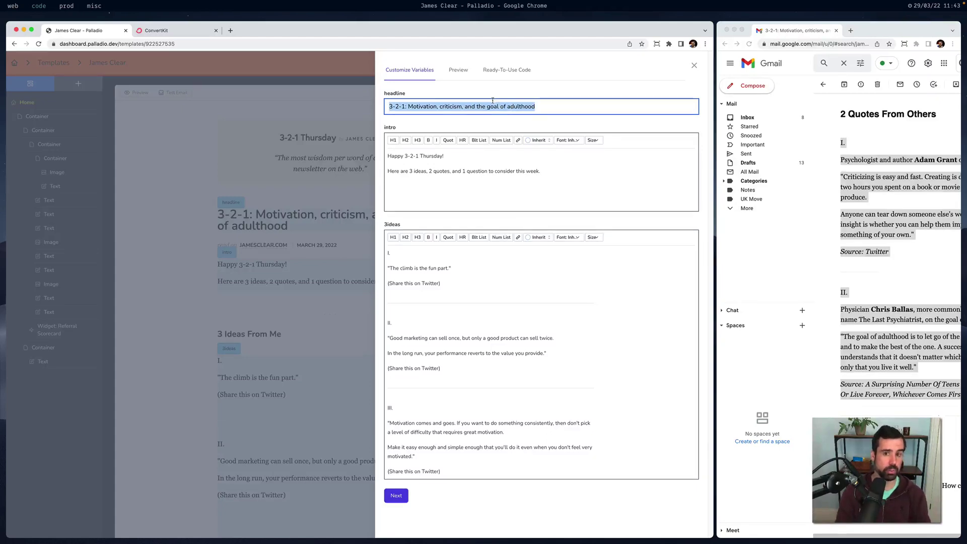
pyautogui.click(462, 74)
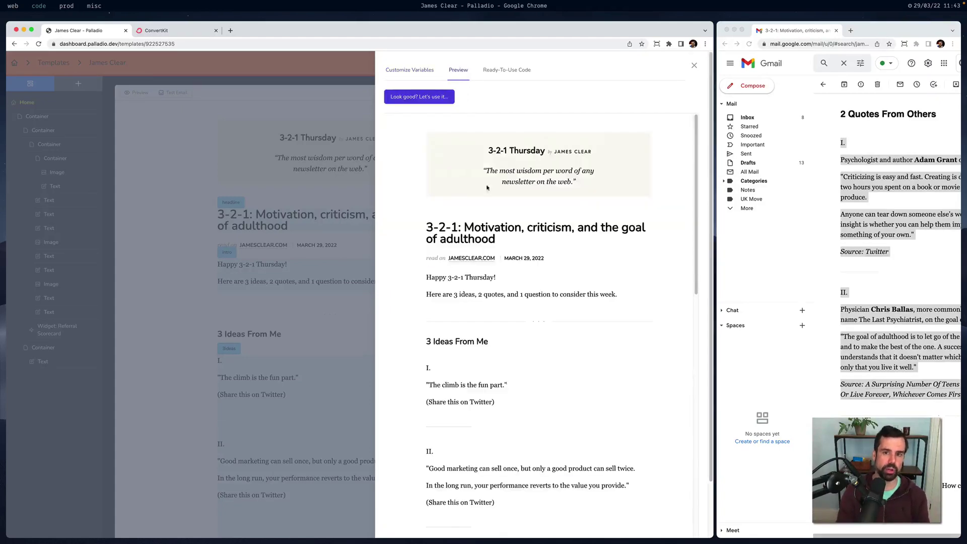
pyautogui.scroll(-6, 486, 187)
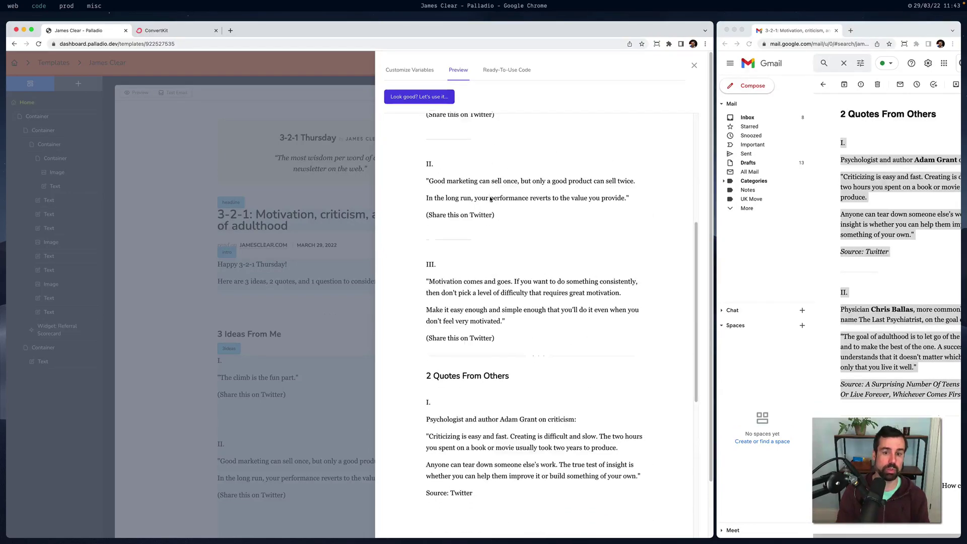
pyautogui.scroll(-5, 490, 199)
pyautogui.scroll(-10, 494, 256)
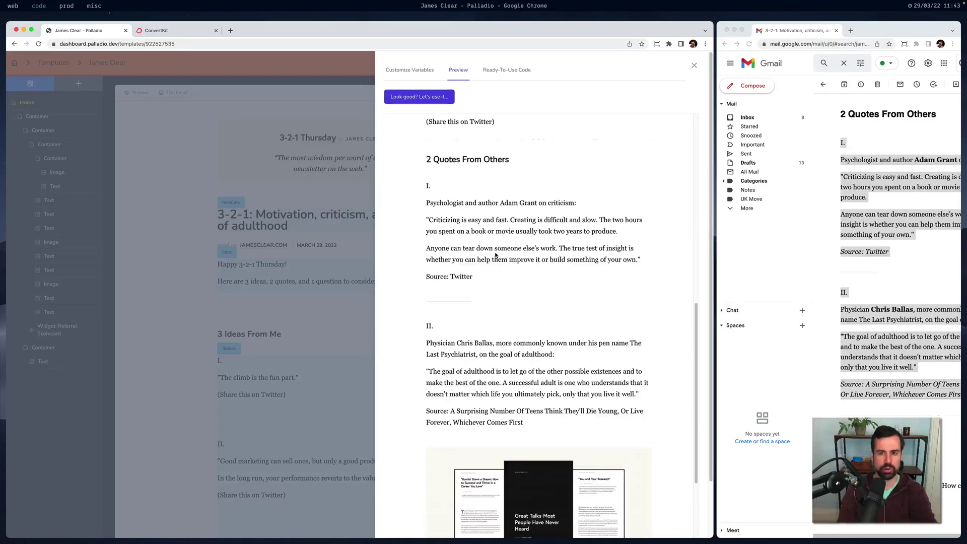
pyautogui.scroll(6, 493, 279)
pyautogui.scroll(12, 493, 278)
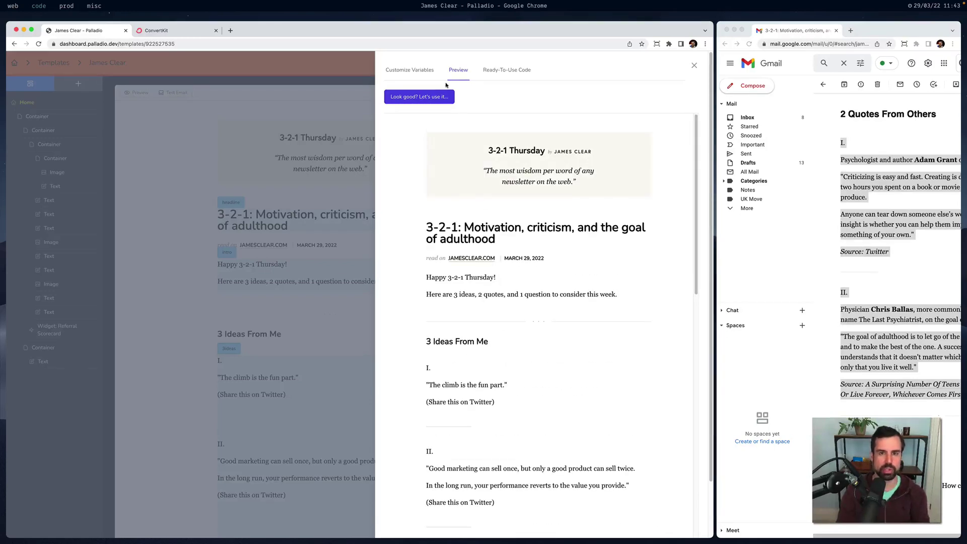
# Return to customizing the email's variables and set the headline to "Demo video".
pyautogui.click(410, 70)
pyautogui.tripleClick(439, 104)
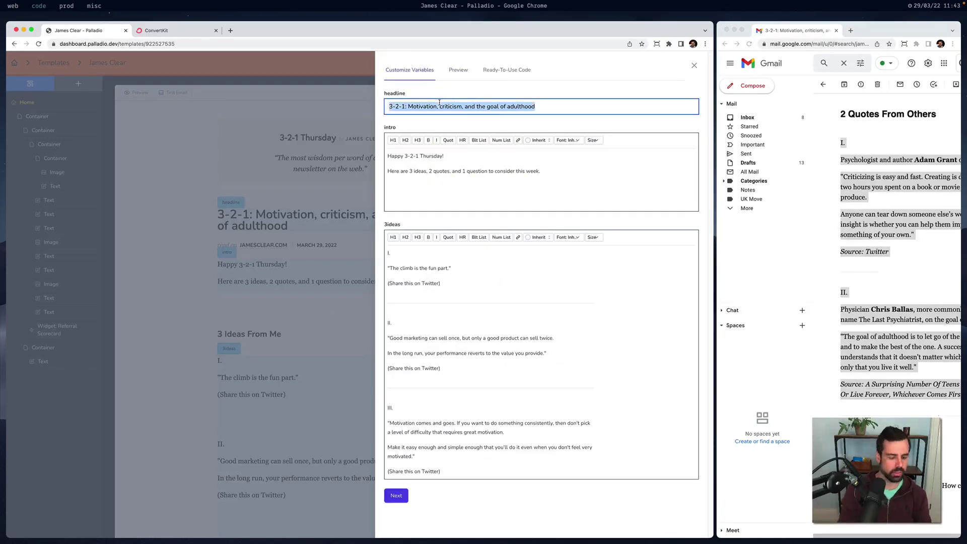
pyautogui.write('Demo vi')
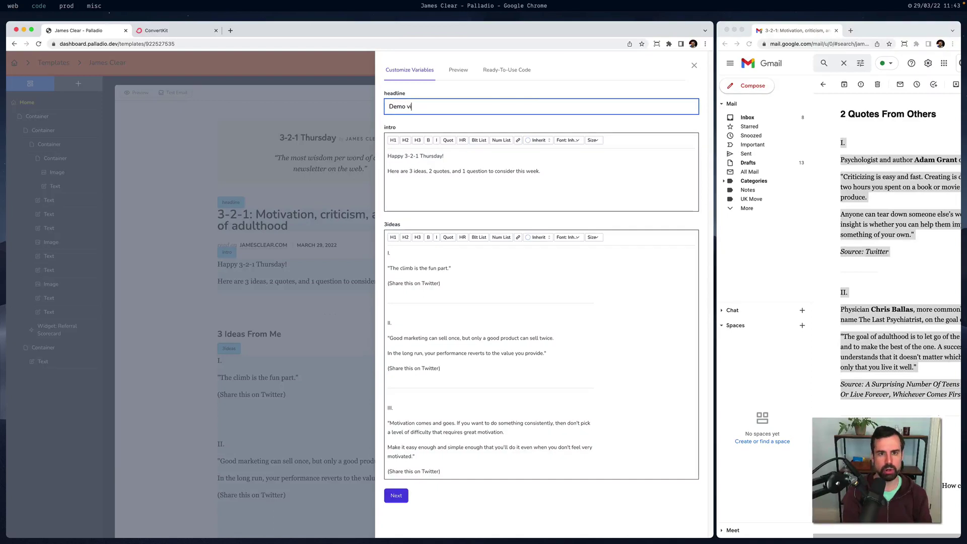
pyautogui.write('deo')
# Replace the second line of the intro variable with "This is my demo video".
pyautogui.click(487, 172)
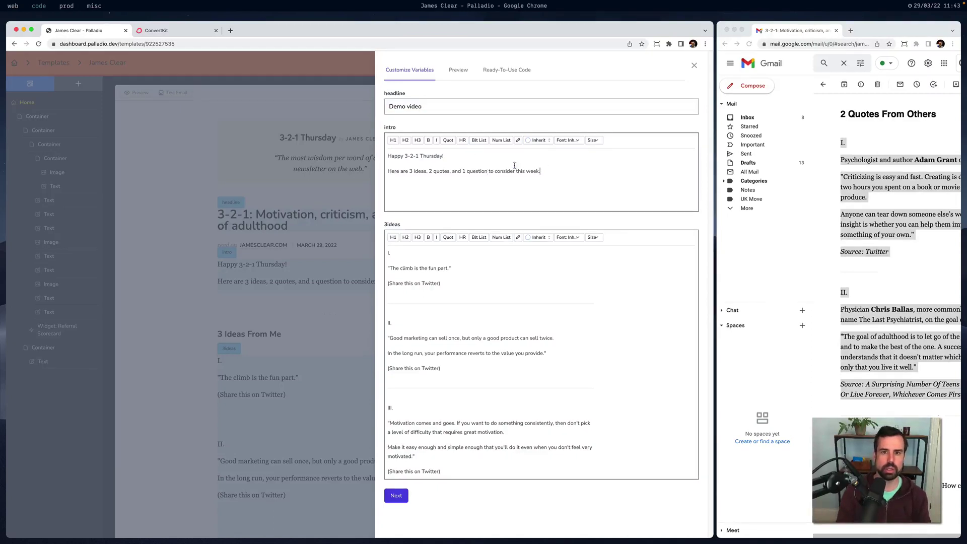
pyautogui.press('super+shift+Left')
pyautogui.press('BackSpace')
pyautogui.write('This is my ')
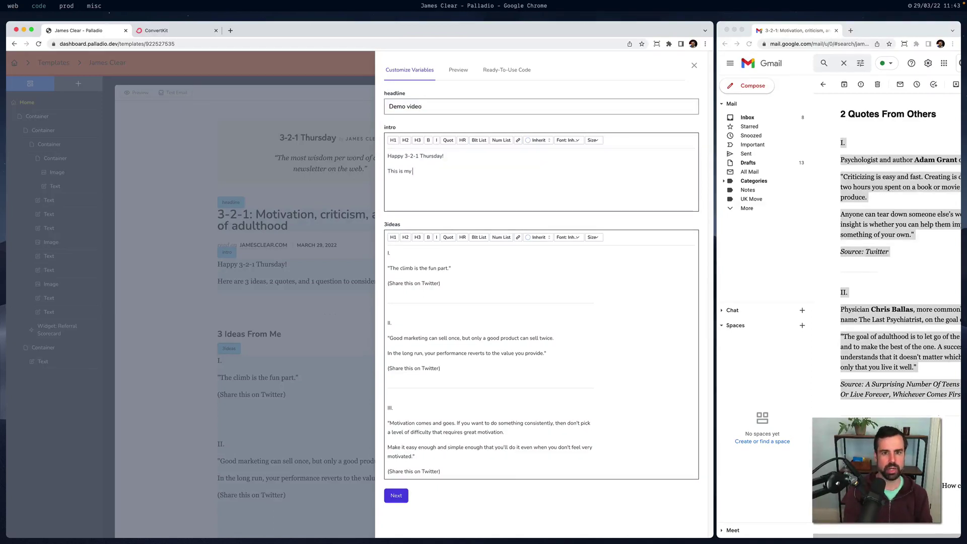
pyautogui.write('demo video')
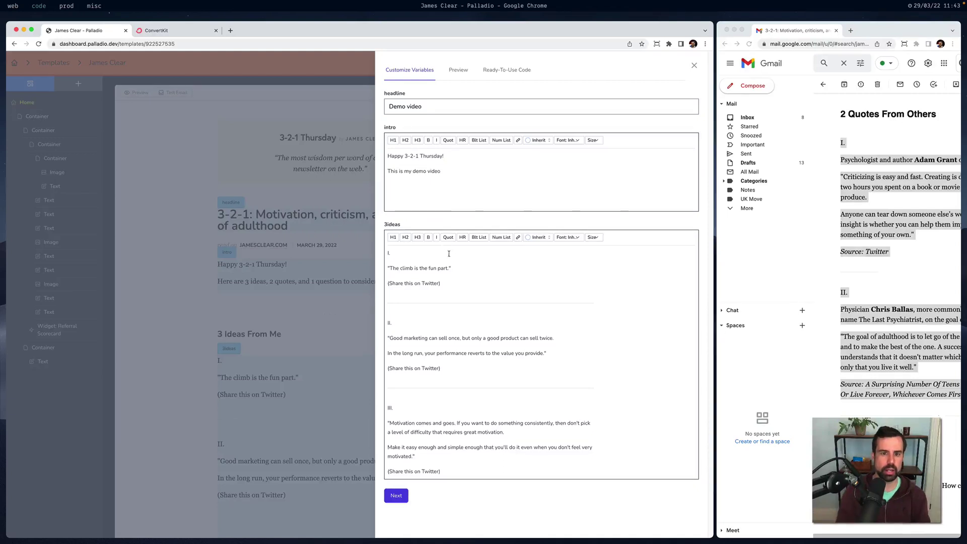
# Append "sadasdffads" to the first idea's quote and "asdfadsf adsf" to the second idea's opening line in 3ideas, and preview the email.
pyautogui.write(' sadasdffads')
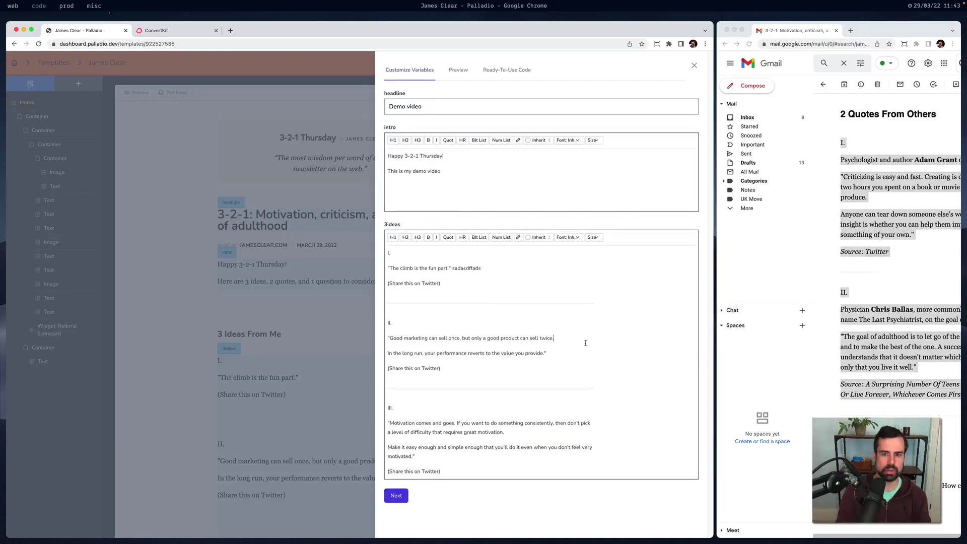
pyautogui.write(' asdfadsf adsf')
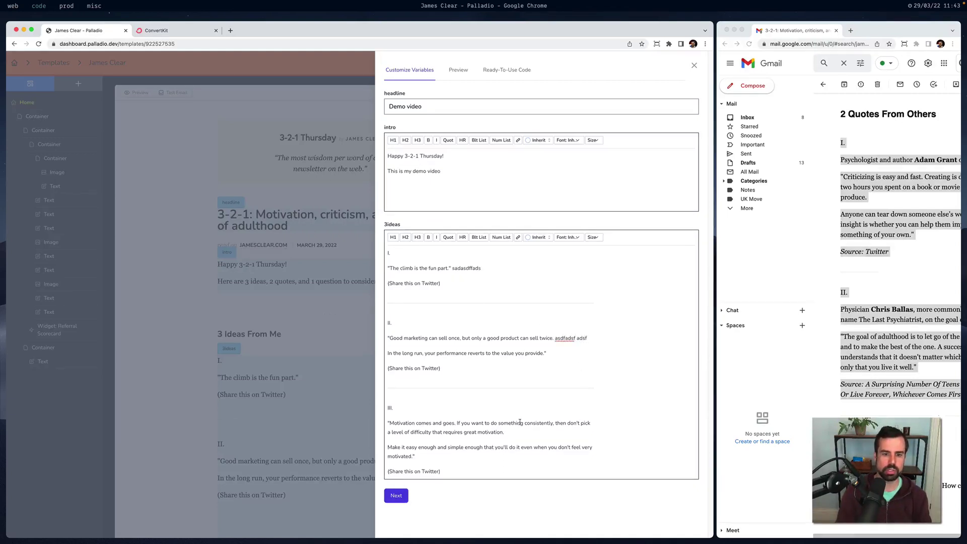
pyautogui.click(403, 490)
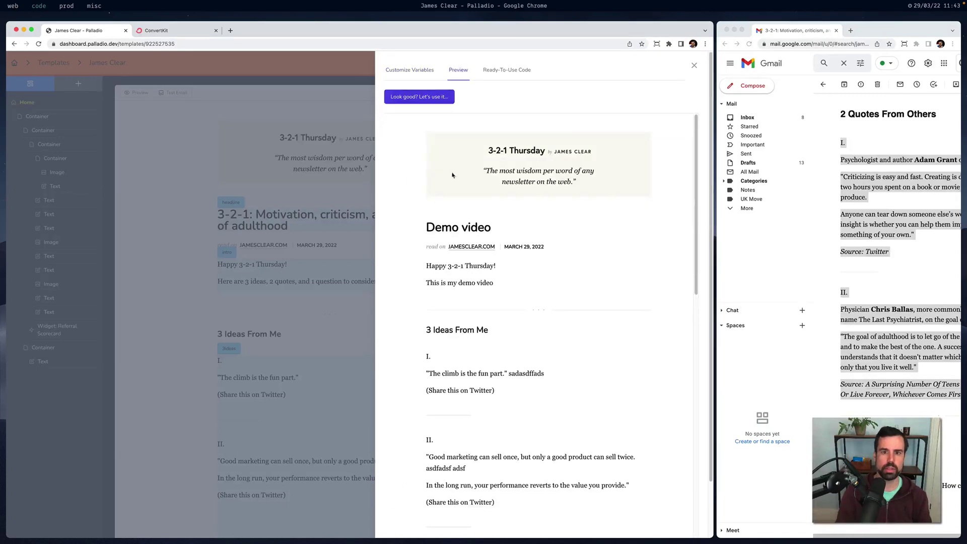
# Check the customized headline, date line and intro text in the email preview.
pyautogui.tripleClick(452, 228)
pyautogui.click(533, 228)
pyautogui.tripleClick(534, 248)
pyautogui.click(540, 250)
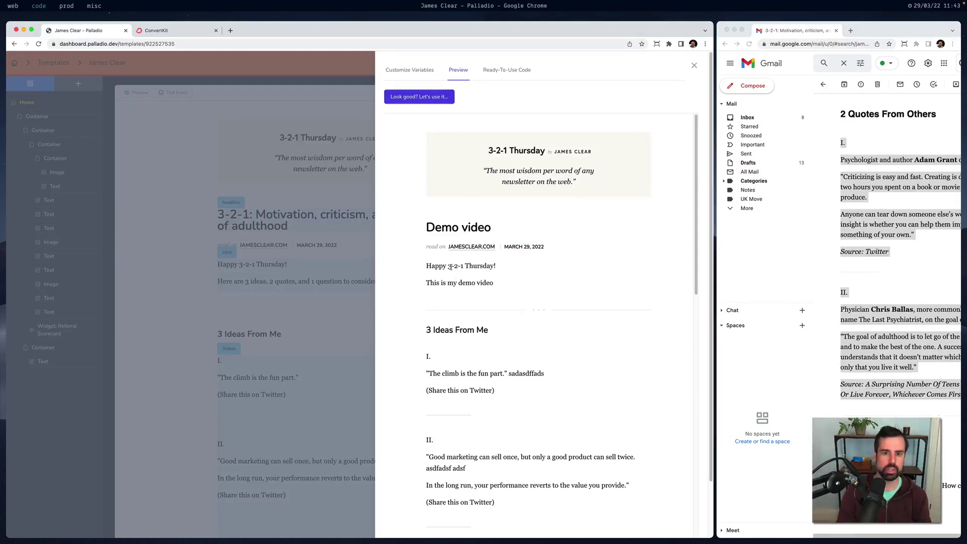
pyautogui.scroll(-1, 483, 281)
pyautogui.scroll(1, 482, 280)
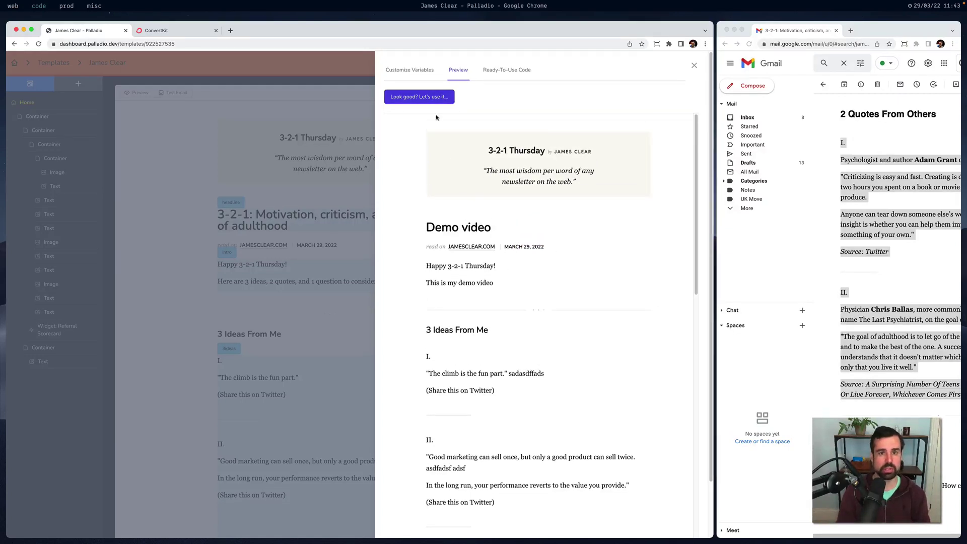
# Review the generated ready-to-use code, the customized variables, and the email preview through 3 Ideas From Me.
pyautogui.click(436, 98)
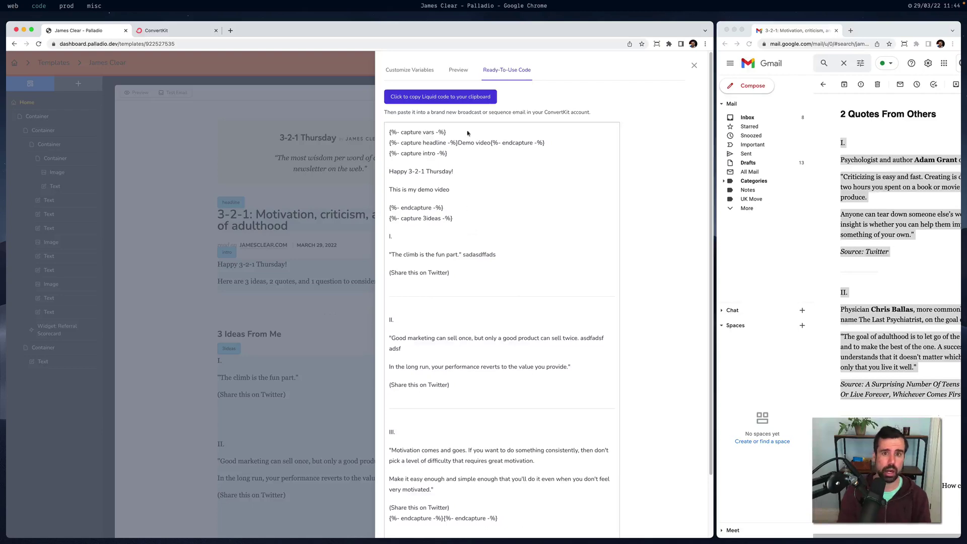
pyautogui.click(426, 70)
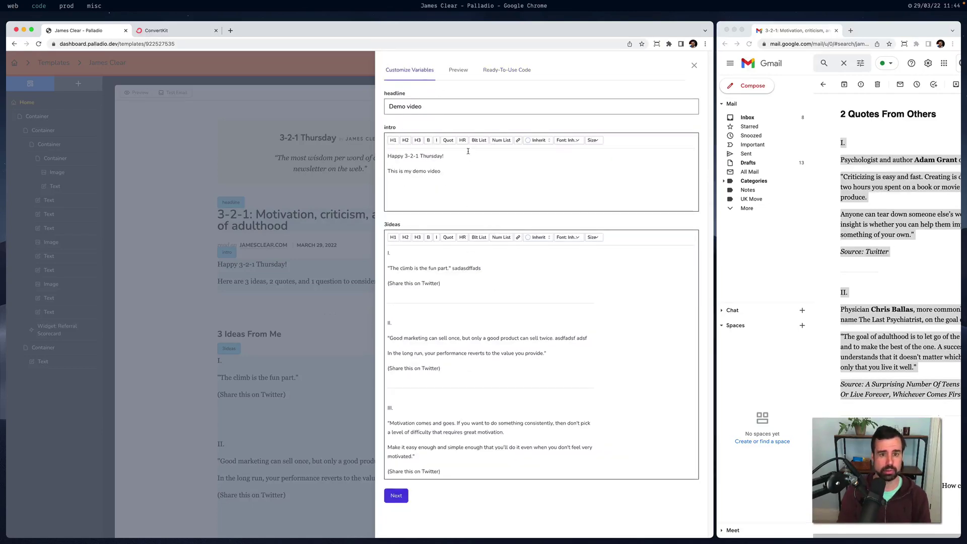
pyautogui.click(456, 70)
pyautogui.scroll(-3, 522, 274)
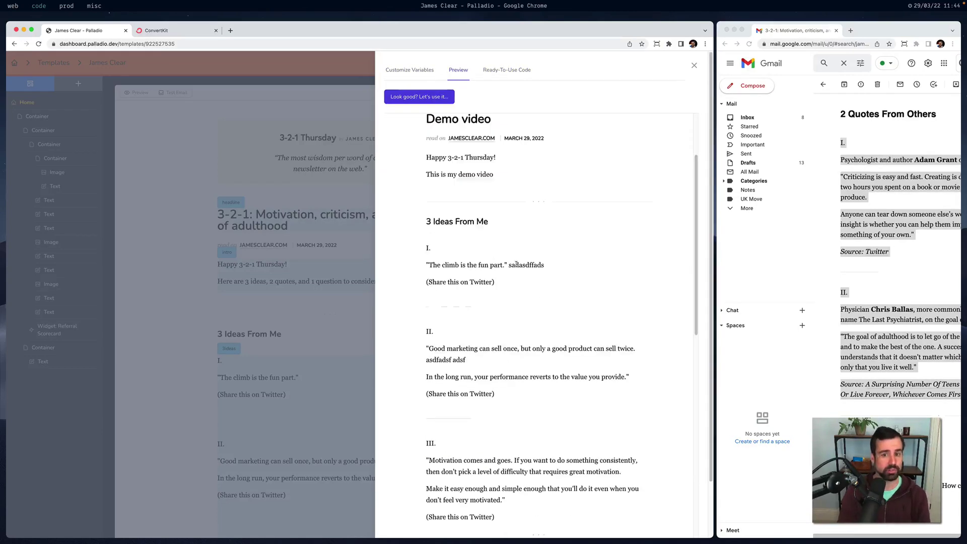
pyautogui.scroll(3, 520, 274)
# Copy the email's ready-to-use Liquid code to the clipboard.
pyautogui.click(496, 71)
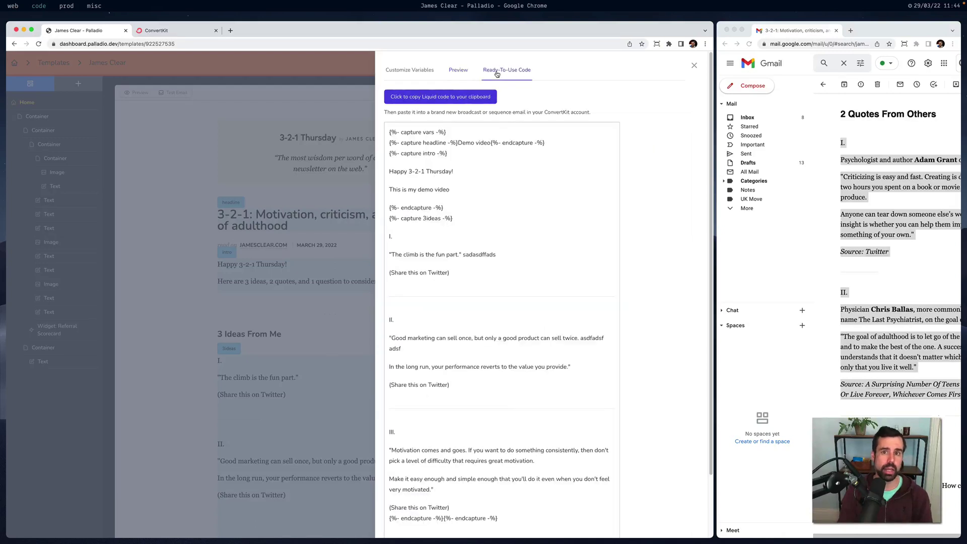
pyautogui.click(480, 96)
pyautogui.press('Return')
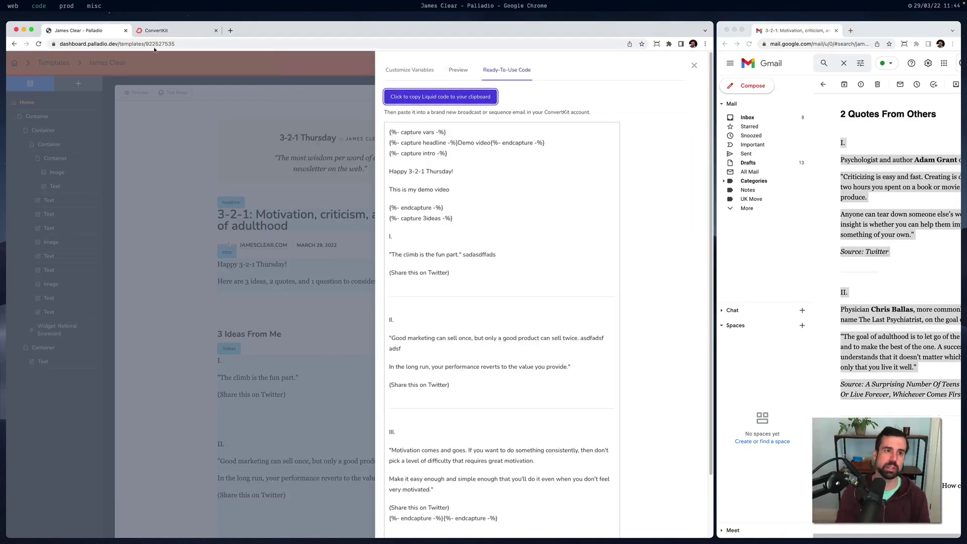
# Switch to ConvertKit and create a new broadcast with the subject line "James Clear test".
pyautogui.click(176, 30)
pyautogui.moveTo(188, 62)
pyautogui.click(204, 84)
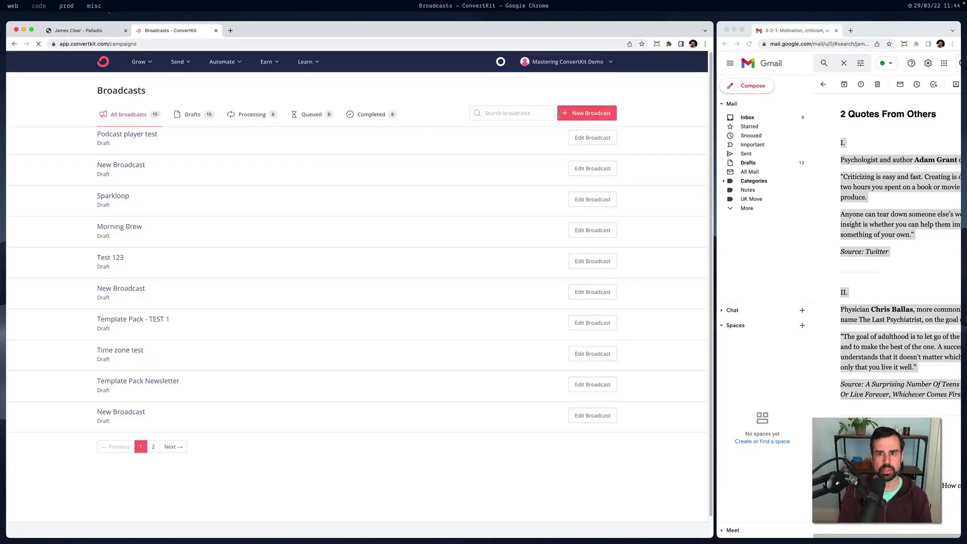
pyautogui.click(562, 115)
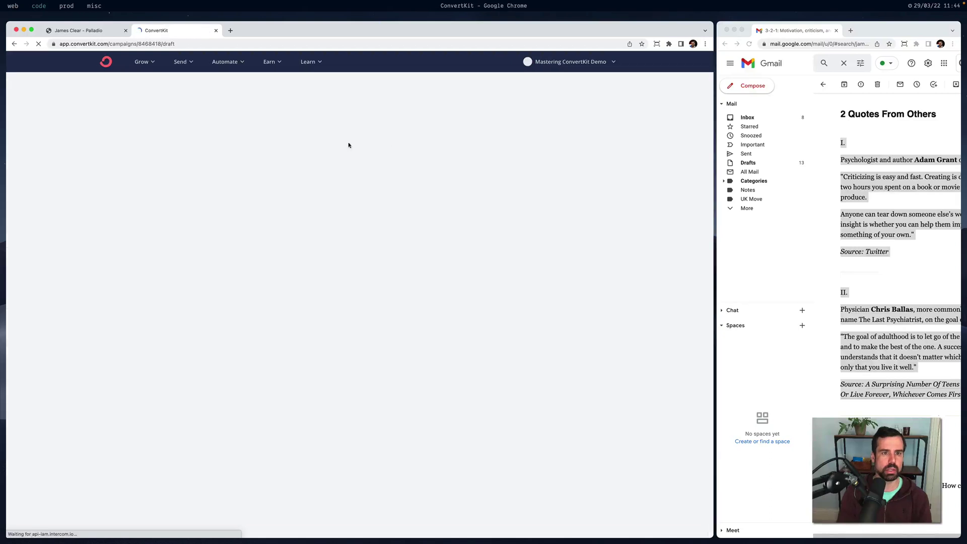
pyautogui.tripleClick(255, 130)
pyautogui.write('Jame')
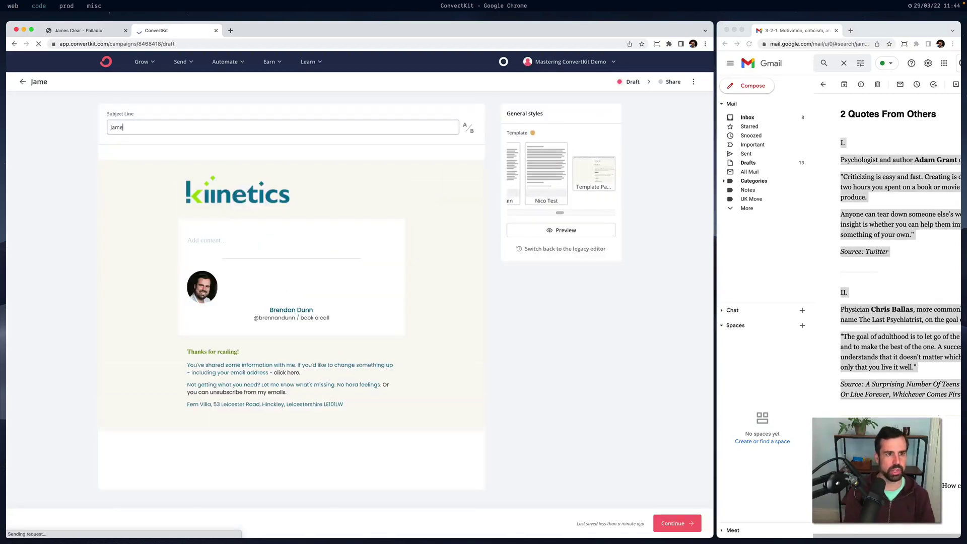
pyautogui.write('s Clear test')
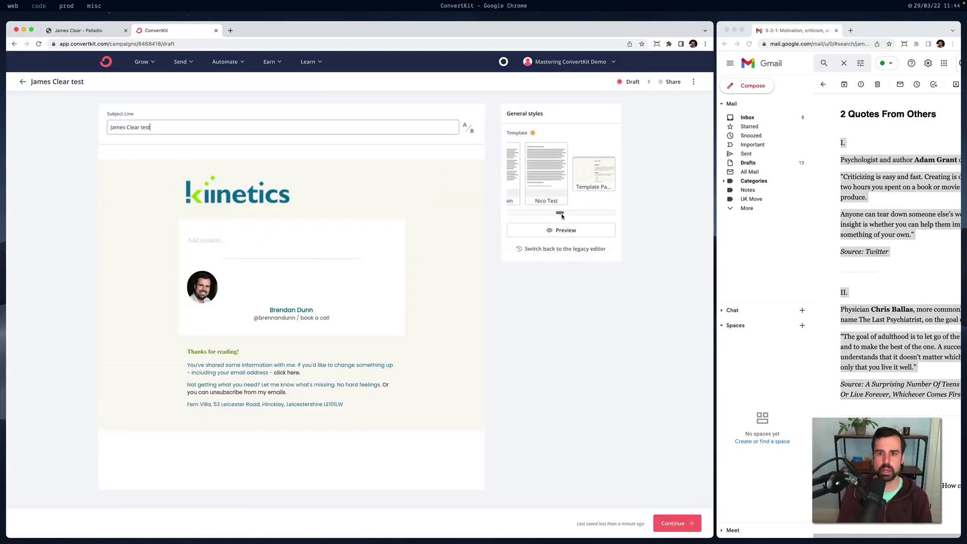
# Apply the James Clear template to the broadcast and paste the copied Liquid code as its content.
pyautogui.moveTo(562, 216); pyautogui.dragTo(611, 213)
pyautogui.click(598, 183)
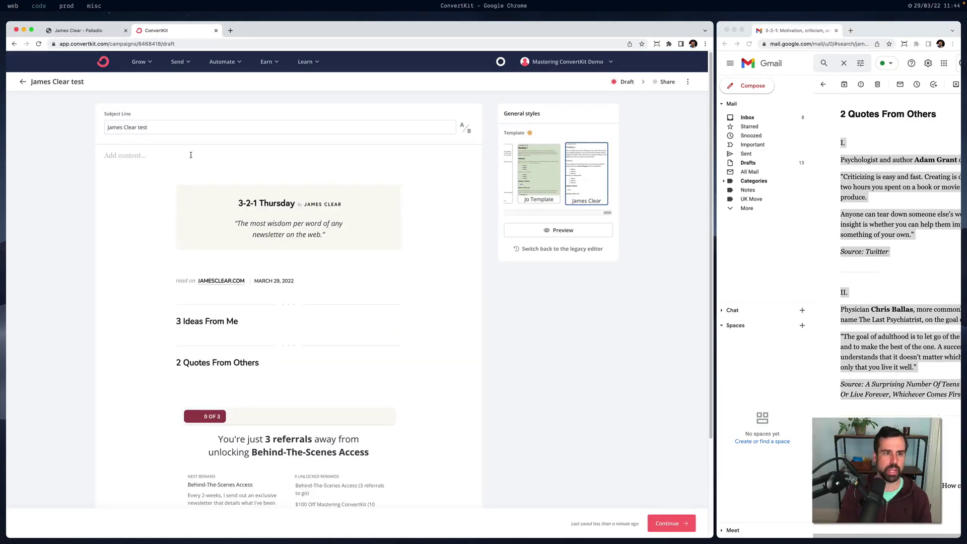
pyautogui.click(191, 156)
pyautogui.press('super+v')
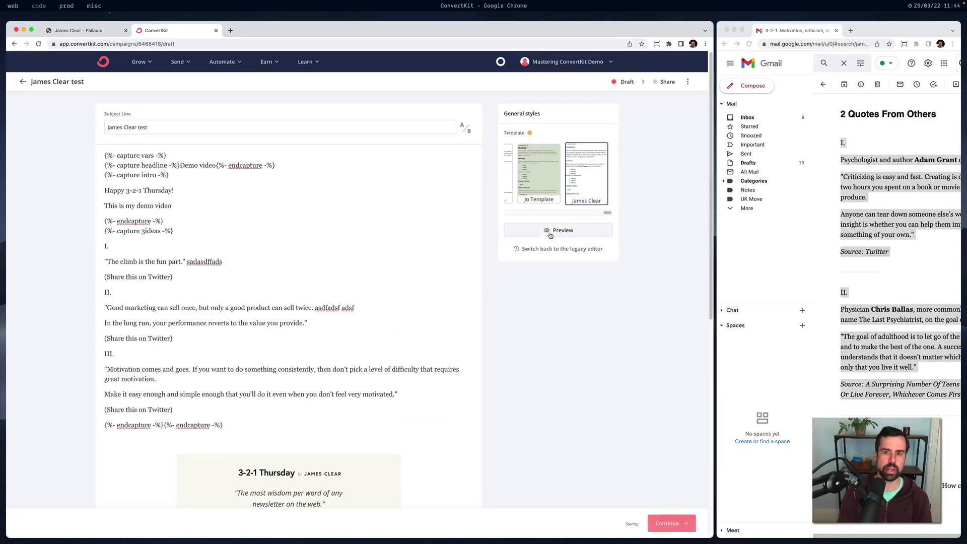
# Preview the broadcast and check it from the header through 3 Ideas From Me.
pyautogui.click(549, 235)
pyautogui.scroll(-2, 373, 318)
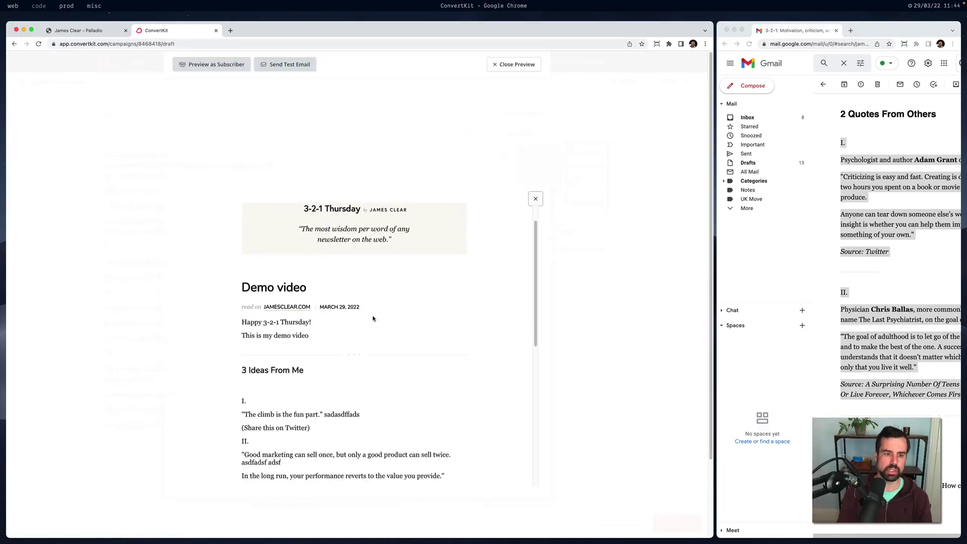
pyautogui.scroll(-4, 373, 318)
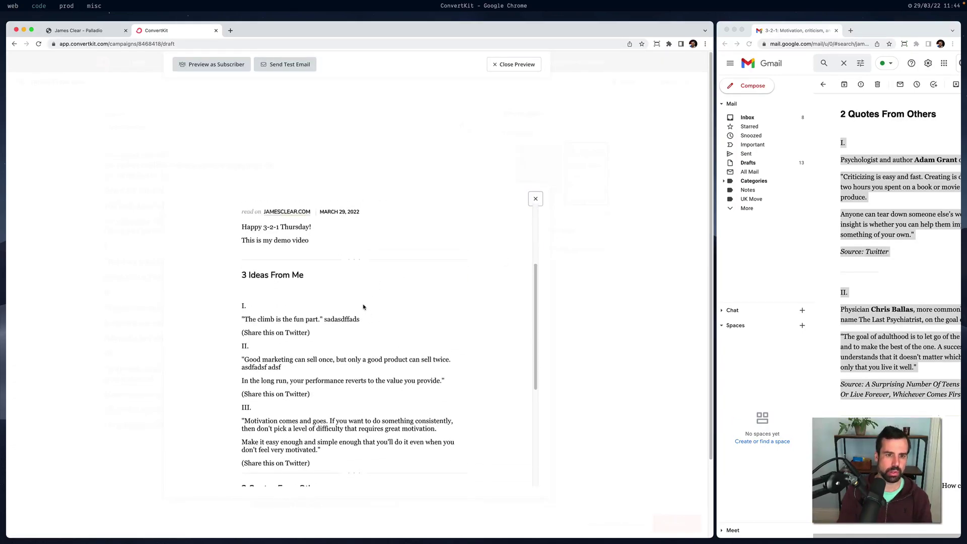
pyautogui.scroll(5, 363, 307)
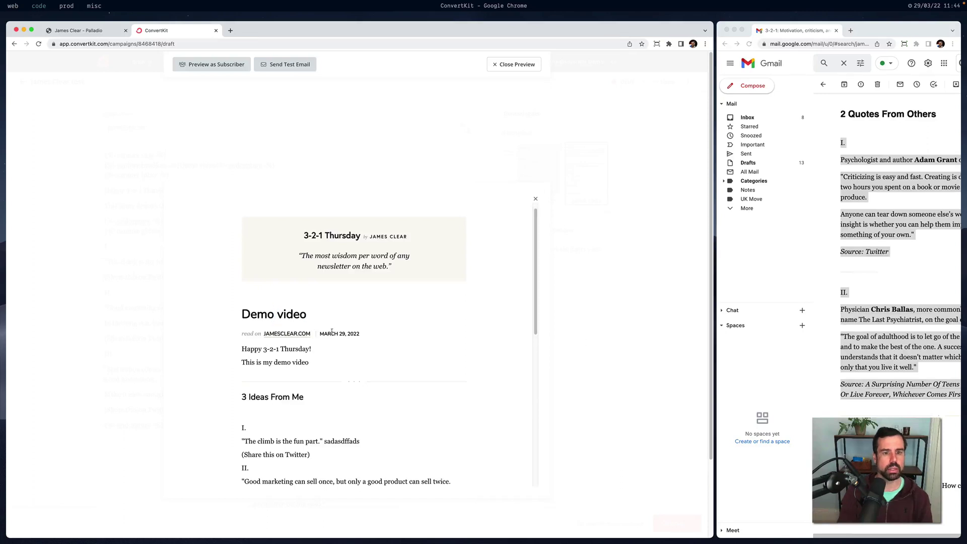
pyautogui.scroll(1, 365, 336)
# Compare the fixed header with the variable idea text in the broadcast preview, down to 2 Quotes From Others.
pyautogui.moveTo(365, 293); pyautogui.dragTo(362, 237)
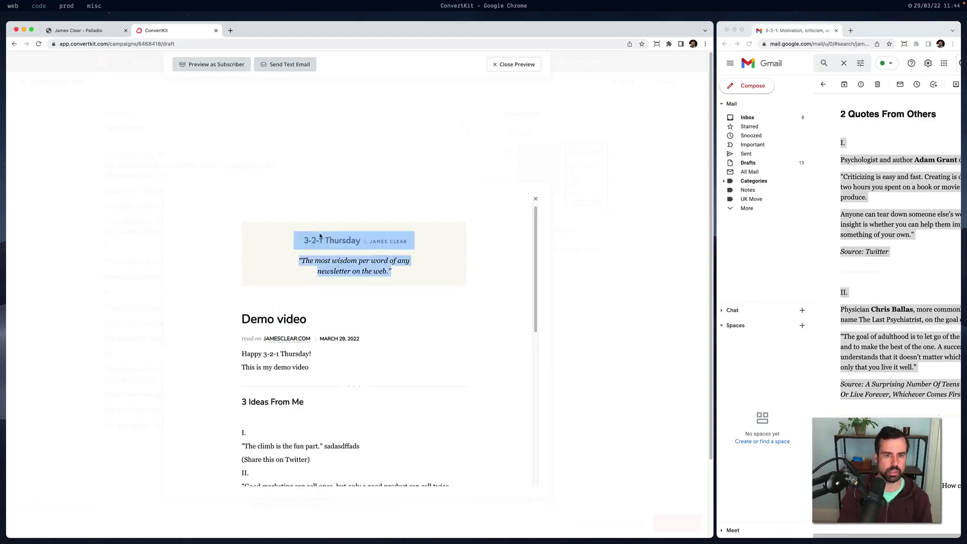
pyautogui.click(385, 312)
pyautogui.scroll(-3, 377, 328)
pyautogui.moveTo(242, 398); pyautogui.dragTo(320, 460)
pyautogui.scroll(-5, 319, 461)
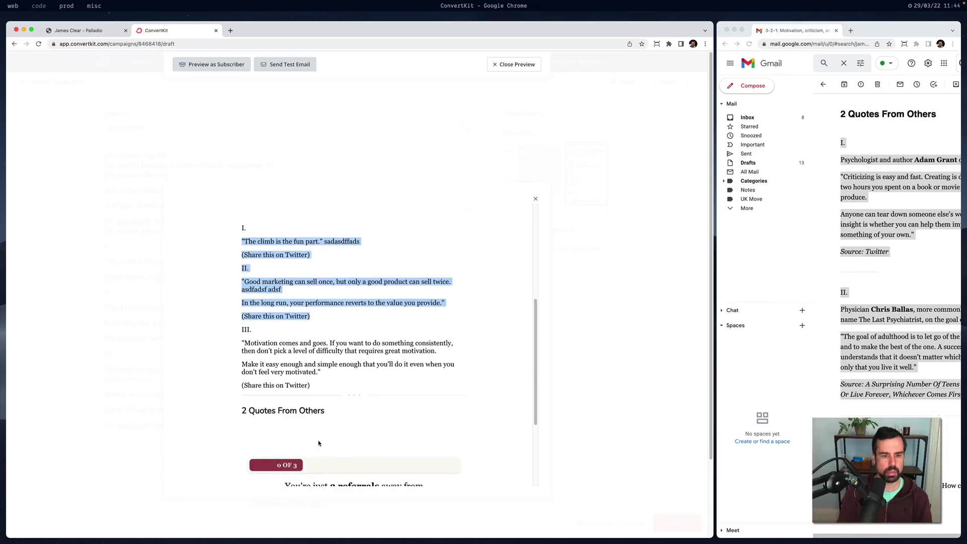
pyautogui.scroll(1, 318, 443)
pyautogui.scroll(1, 317, 395)
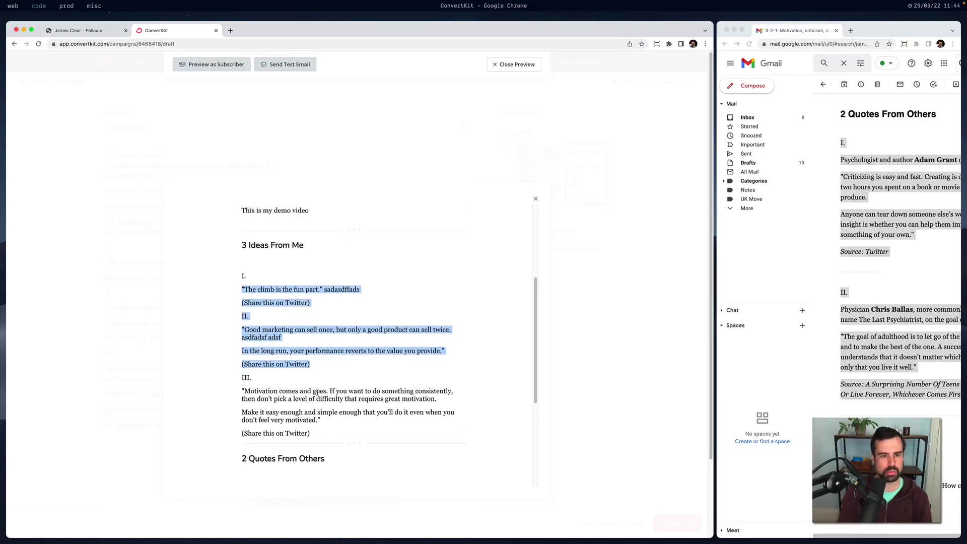
pyautogui.click(318, 393)
pyautogui.scroll(3, 319, 390)
pyautogui.scroll(3, 319, 390)
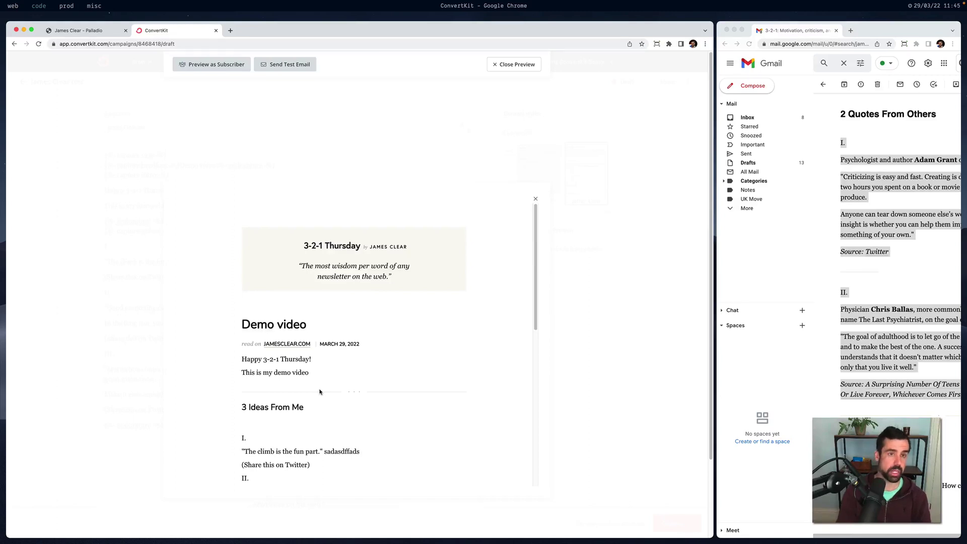
# Switch back to Palladio and review the email's variables, preview and ready-to-use code.
pyautogui.click(78, 31)
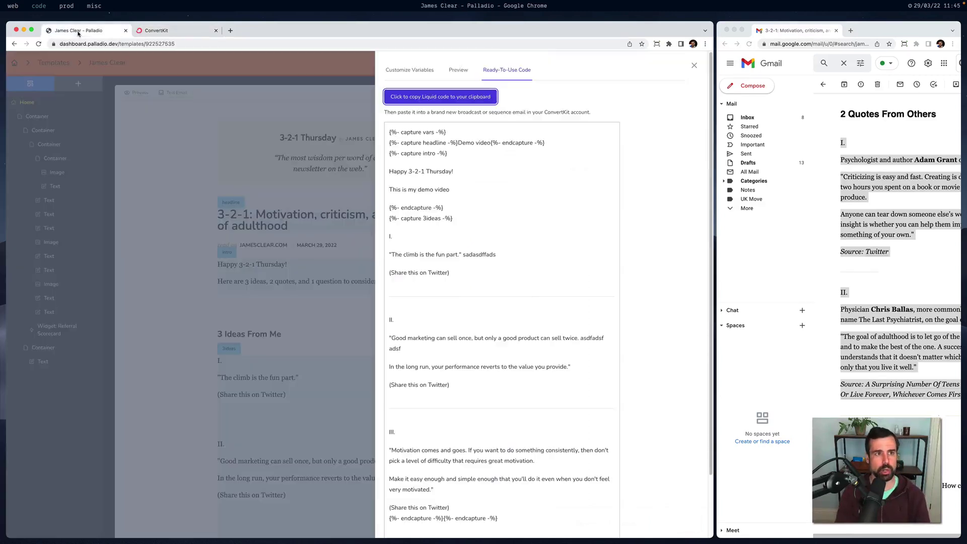
pyautogui.click(392, 70)
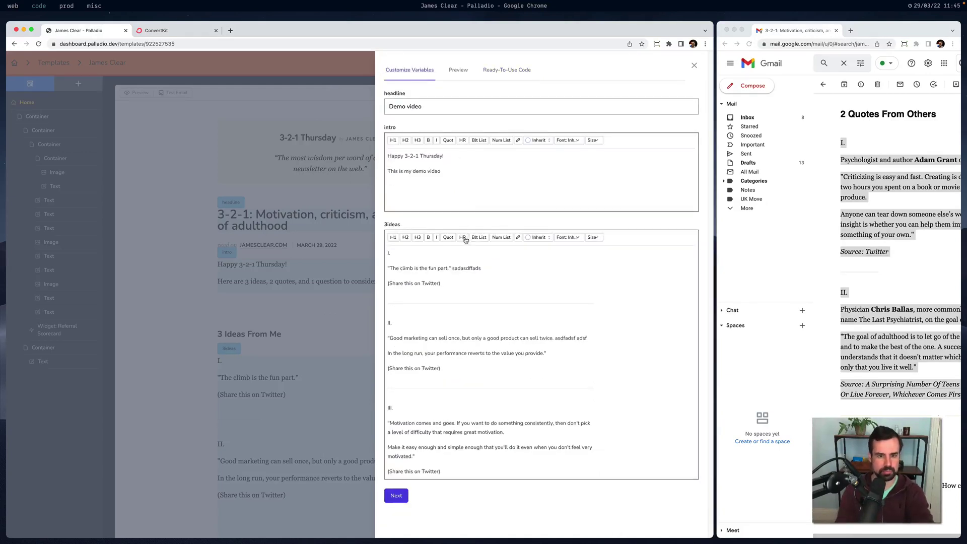
pyautogui.click(464, 73)
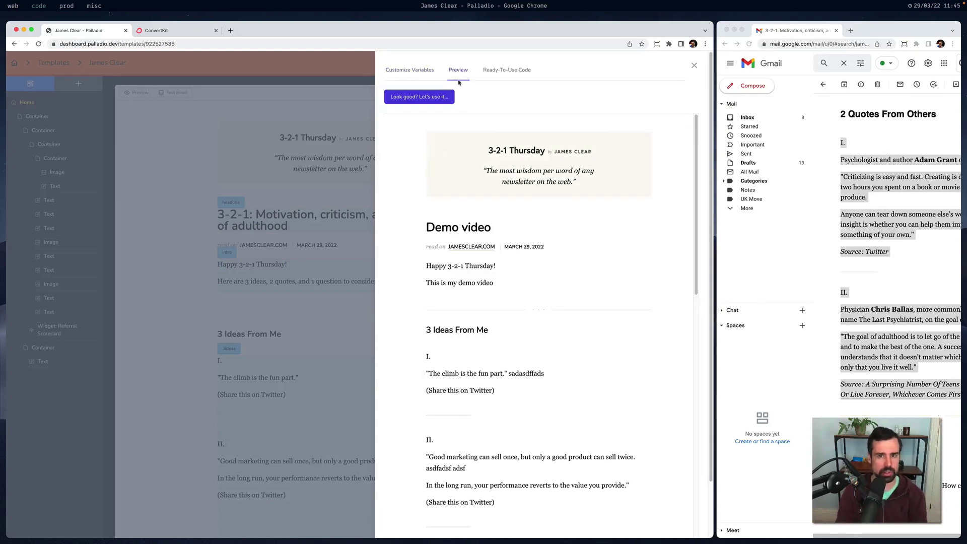
pyautogui.click(435, 73)
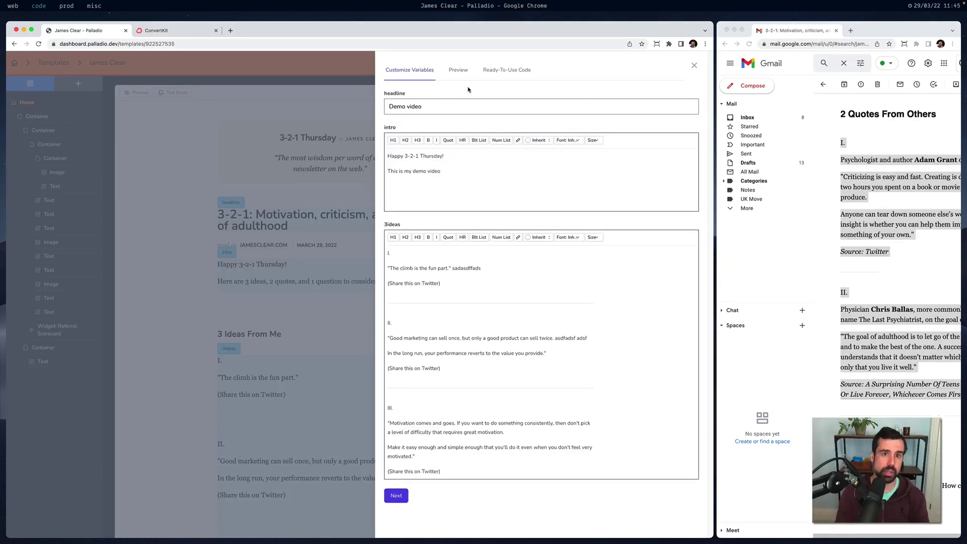
pyautogui.click(487, 71)
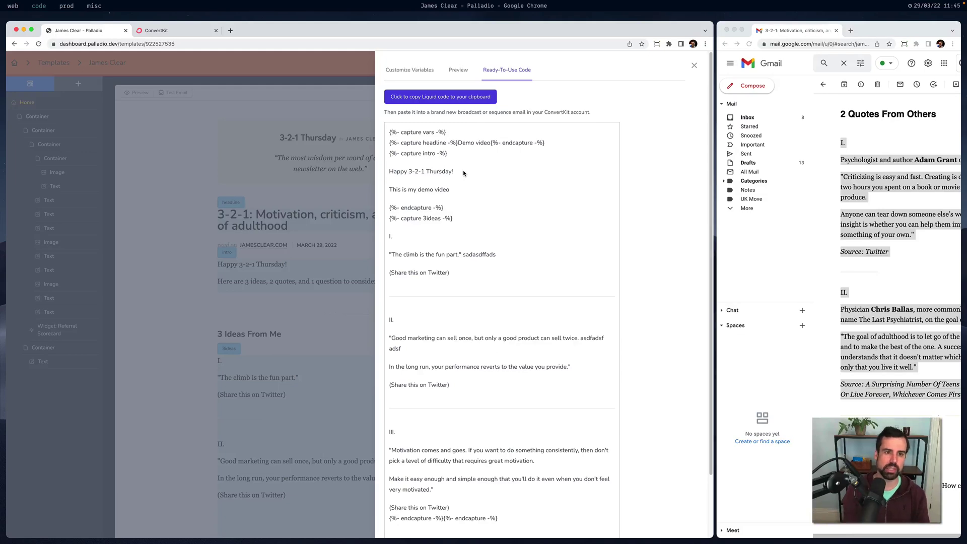
# Leave the email setup, reopen it to check the variable values, and return to the template editor.
pyautogui.click(285, 292)
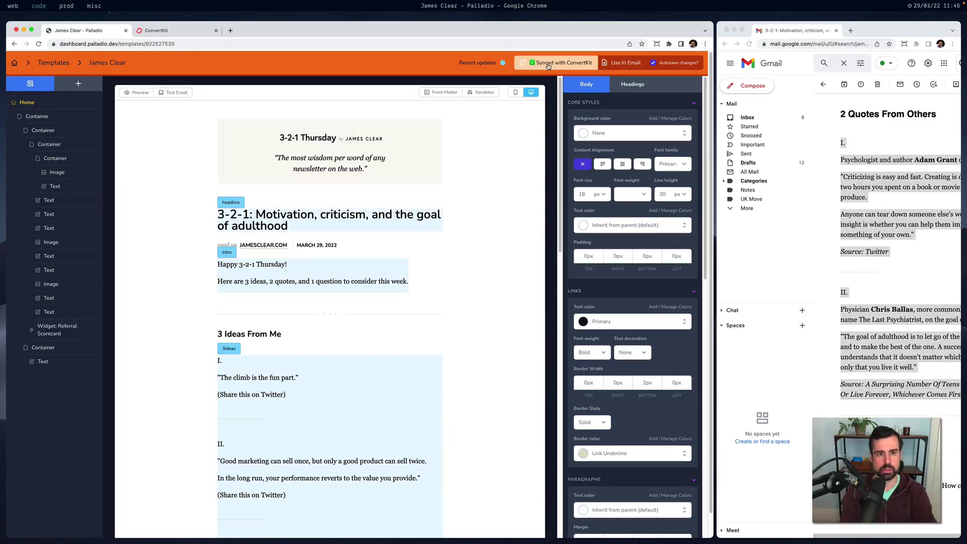
pyautogui.click(607, 63)
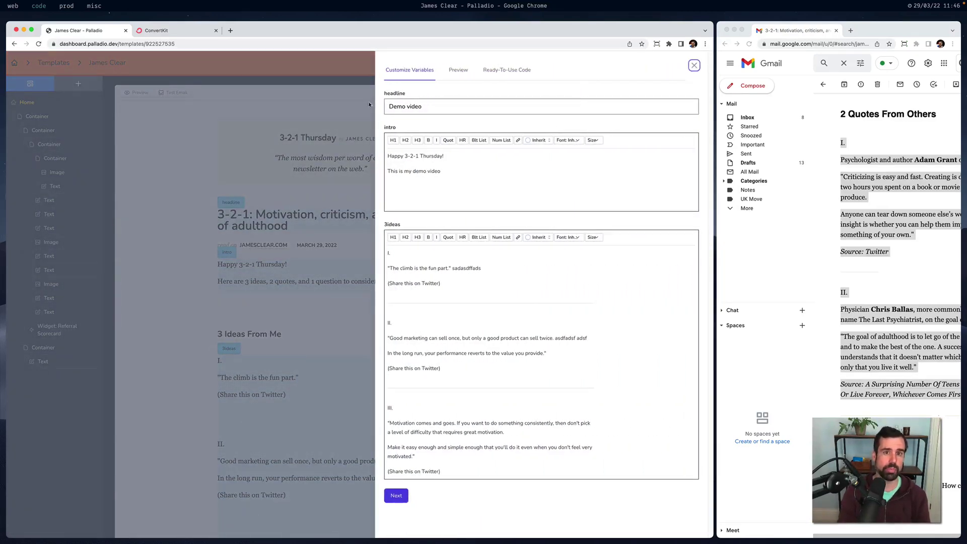
pyautogui.click(374, 107)
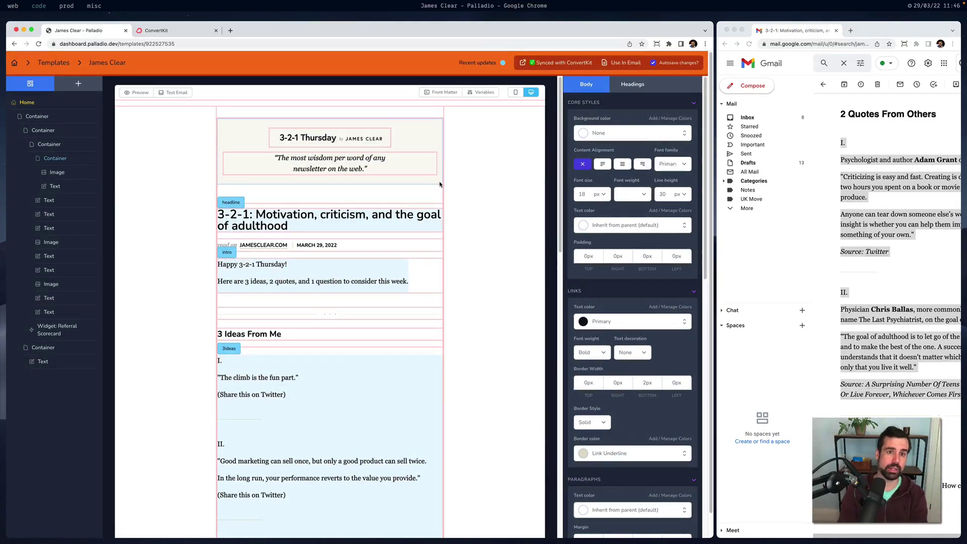
# In the ConvertKit broadcast, add the paragraphs "adsfasdf", "asdfasdf", "sadfasdf" and "asdf" after "This is my demo video" in the intro.
pyautogui.click(155, 30)
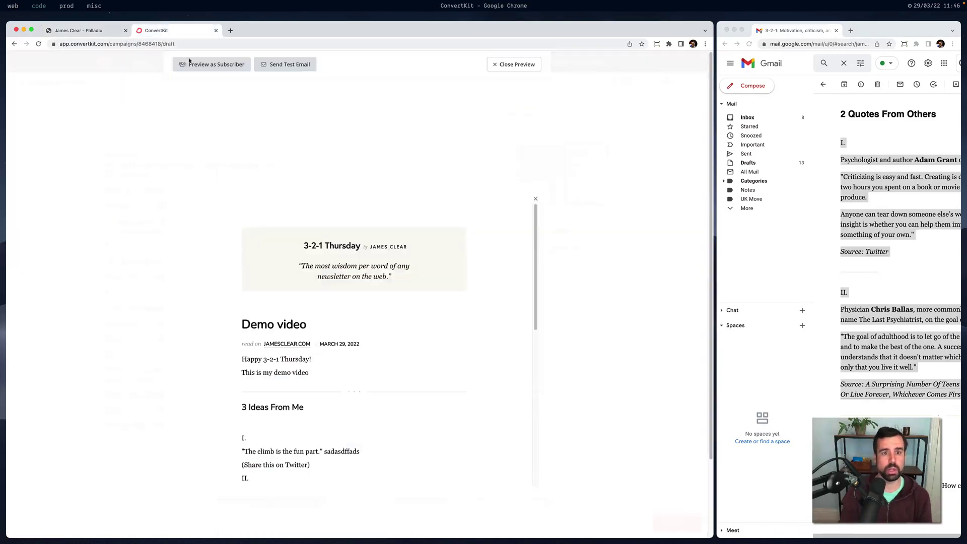
pyautogui.press('Escape')
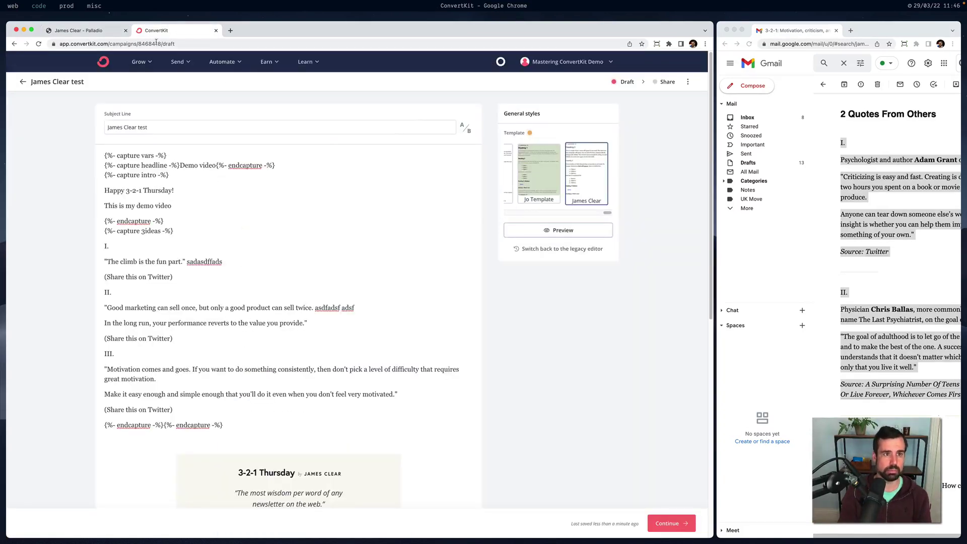
pyautogui.click(215, 198)
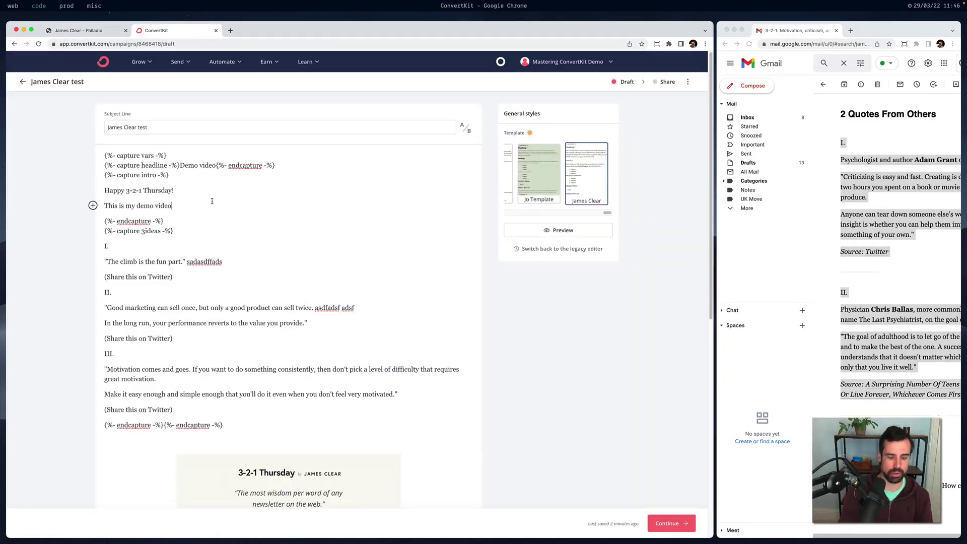
pyautogui.press('Return')
pyautogui.write('adsfasdf')
pyautogui.press('Return')
pyautogui.write('asdfasdf')
pyautogui.press('Return')
pyautogui.write('sadfasdf')
pyautogui.press('Return')
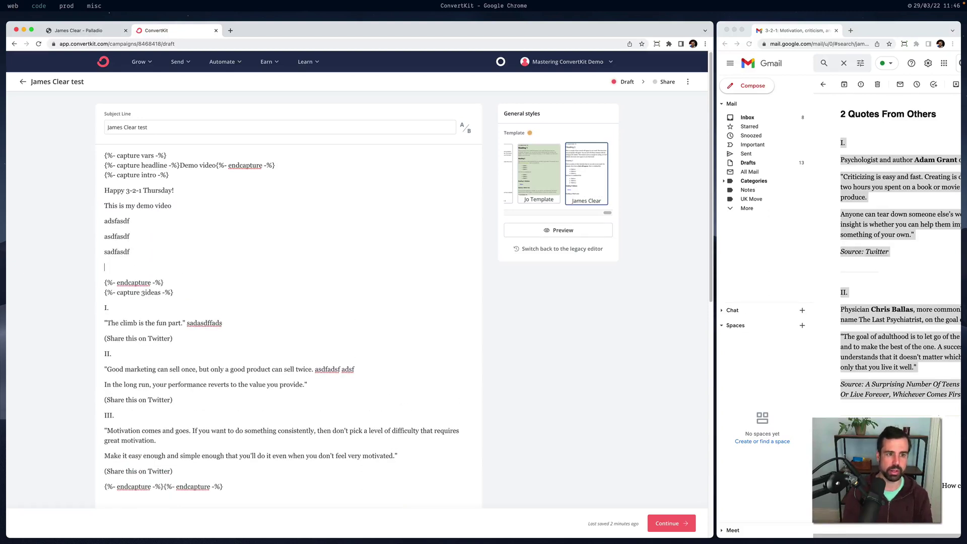
pyautogui.write('asdf')
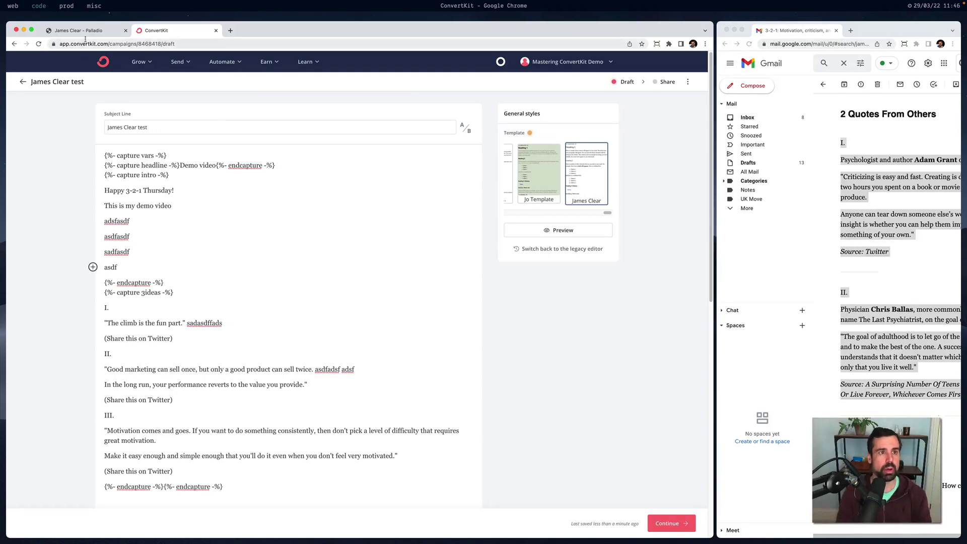
# Switch back to Palladio and return to the list of templates.
pyautogui.hotkey('ctrl', 'shift', 'Tab')
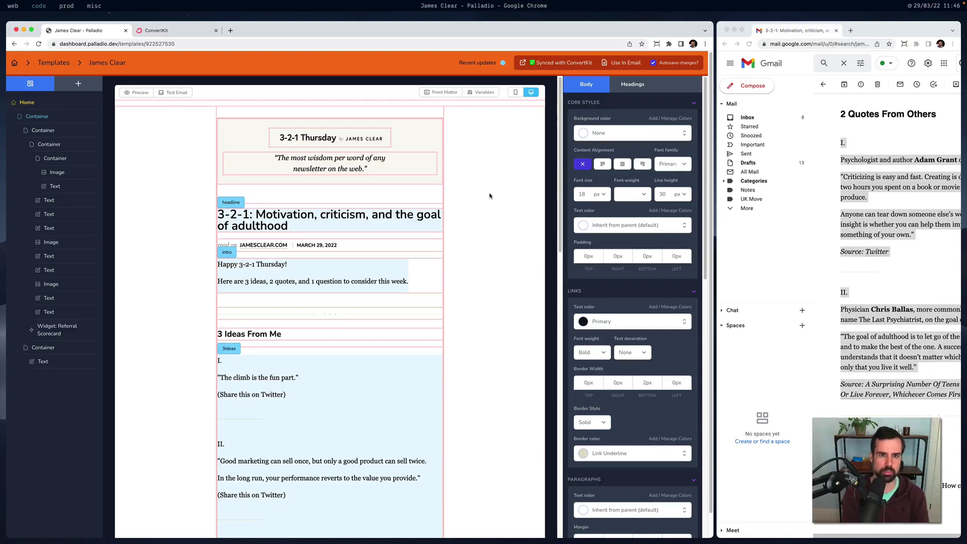
pyautogui.click(55, 63)
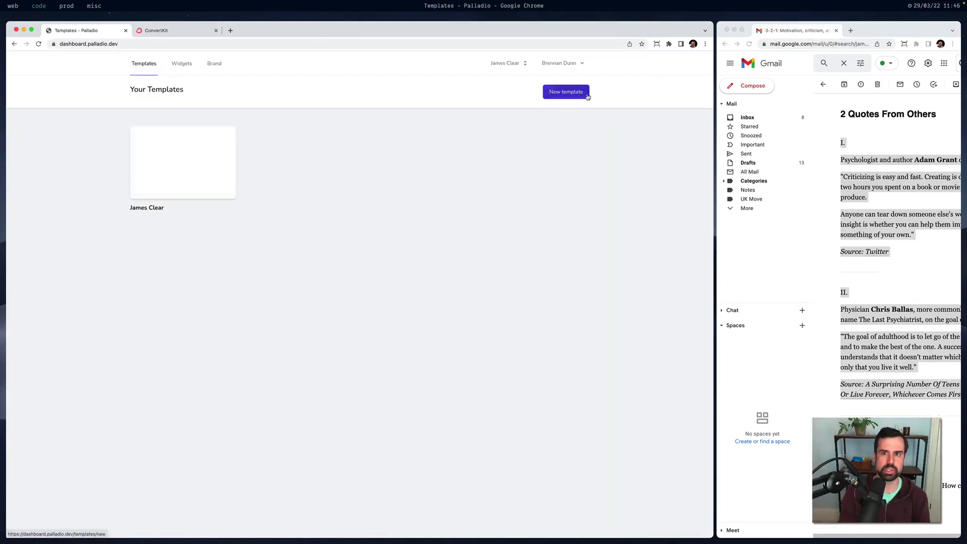
# Create a new email template named "Basic" from the Basic Template preset and return to the list of templates.
pyautogui.click(566, 91)
pyautogui.click(334, 146)
pyautogui.write('Basic')
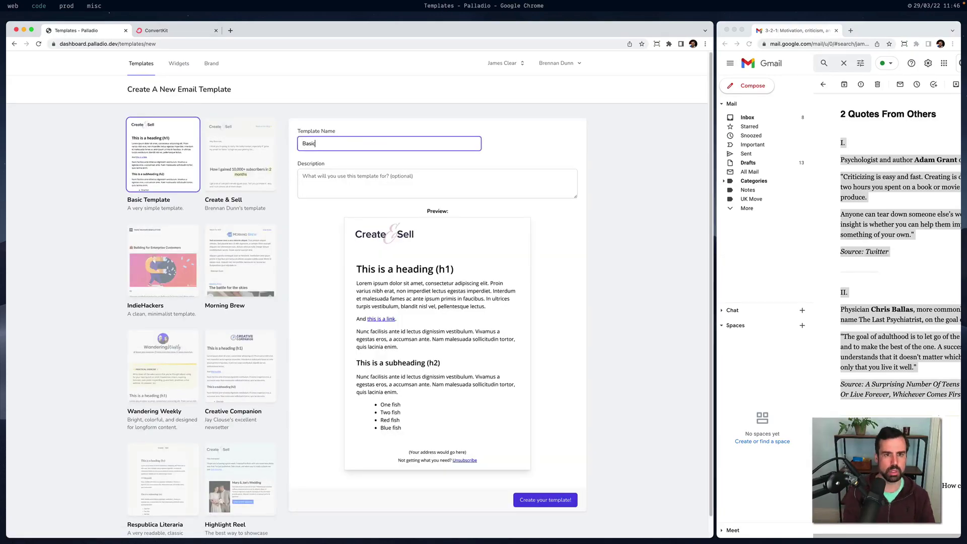
pyautogui.press('Return')
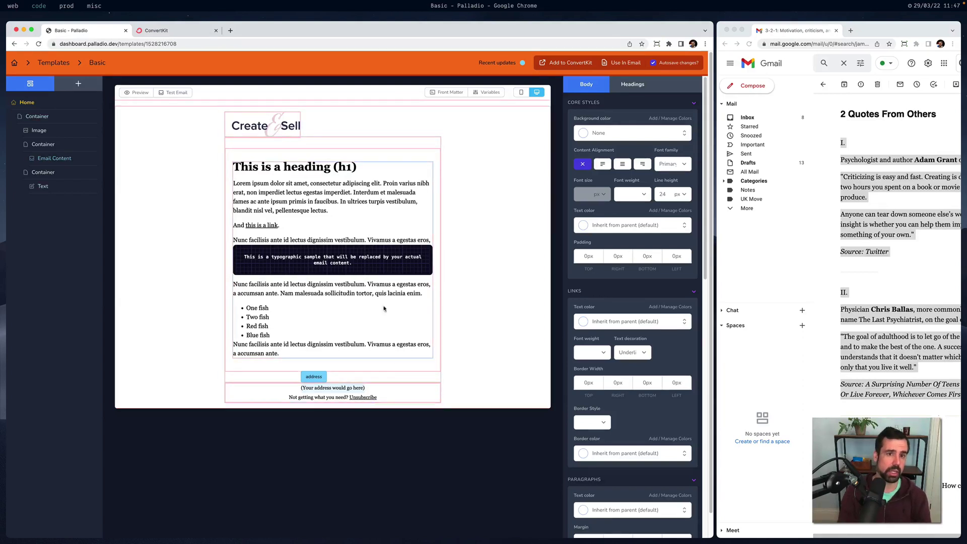
pyautogui.click(59, 66)
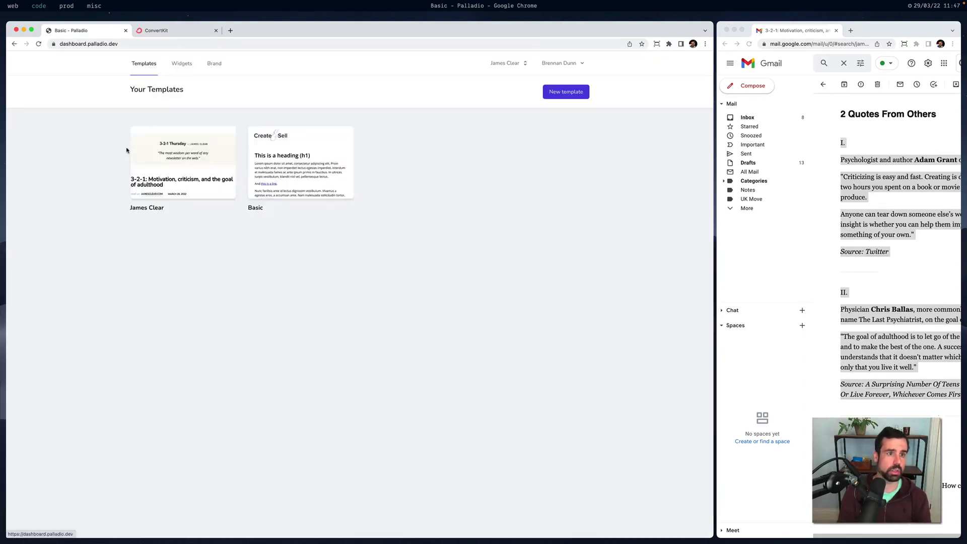
# Open the James Clear template and review its content, including the referral scorecard widget and the quotes section.
pyautogui.click(173, 193)
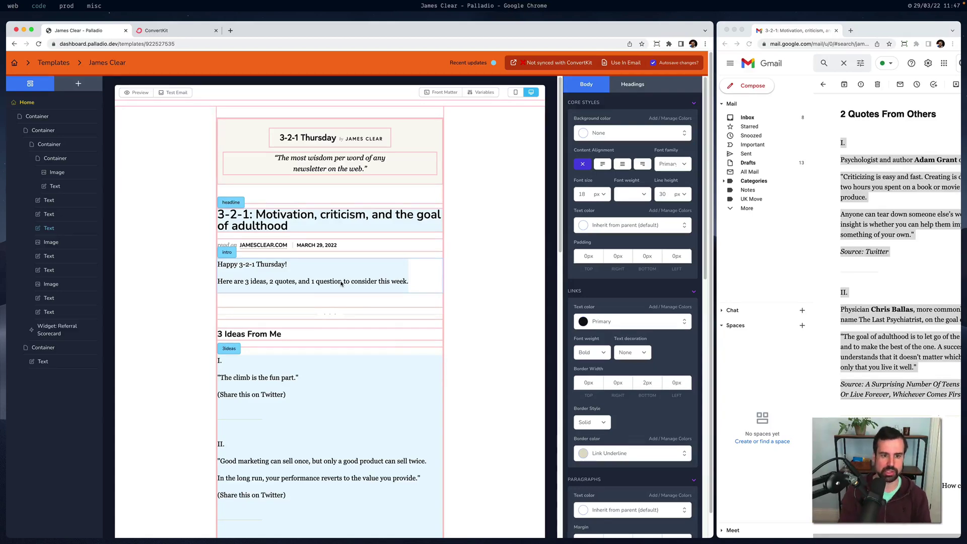
pyautogui.scroll(-20, 341, 284)
pyautogui.scroll(-4, 292, 407)
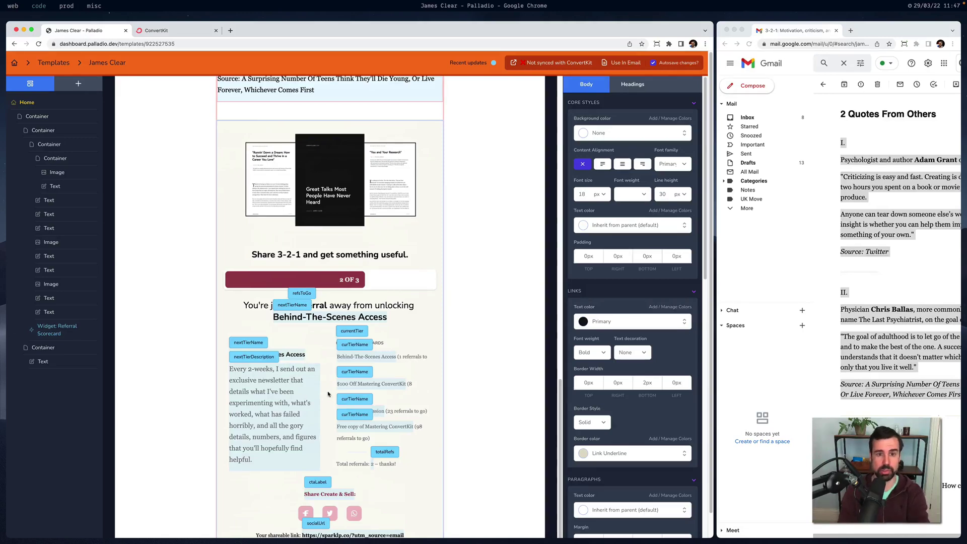
pyautogui.scroll(1, 328, 394)
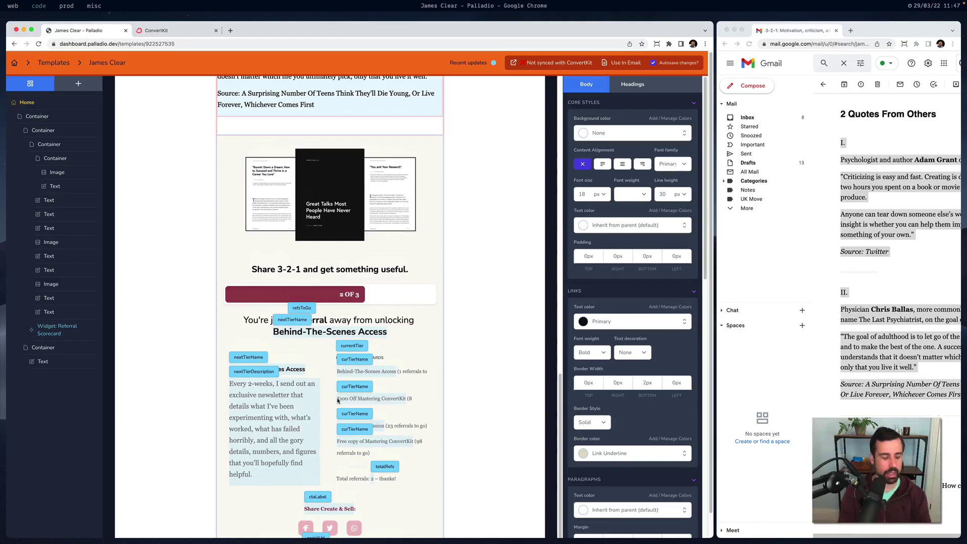
pyautogui.scroll(3, 348, 322)
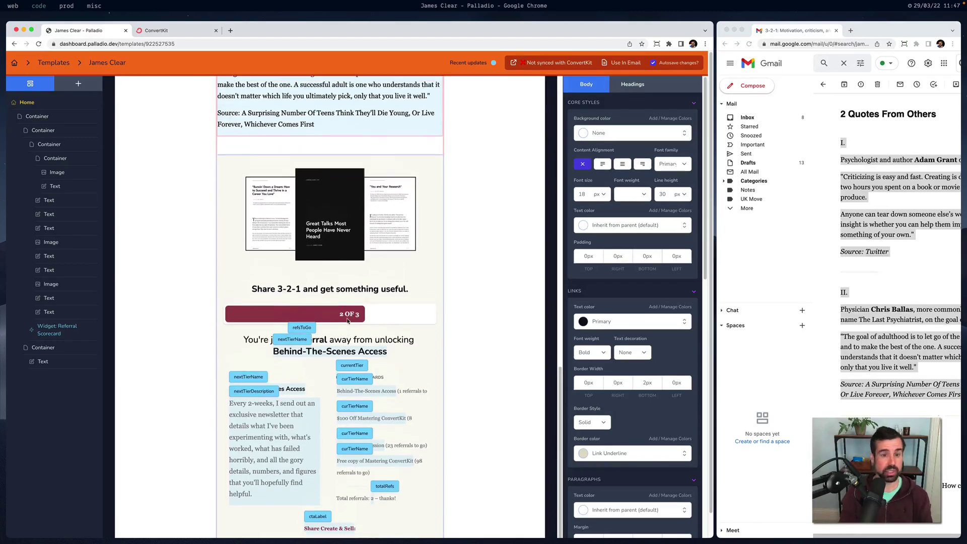
pyautogui.scroll(20, 346, 322)
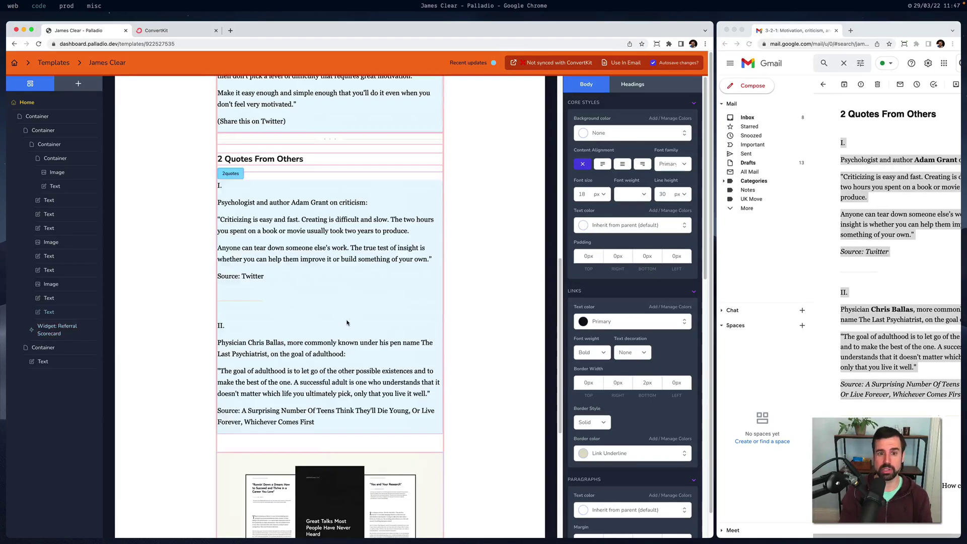